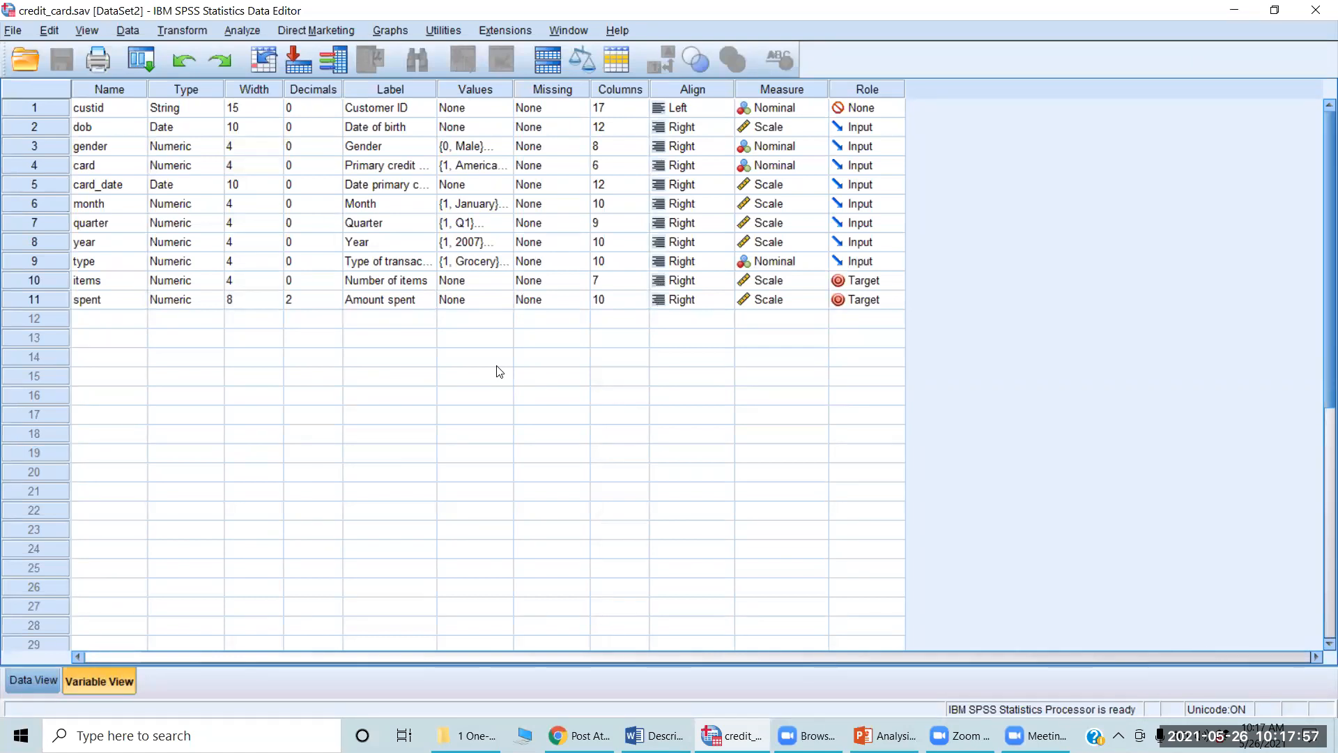
key(ctrl+t)
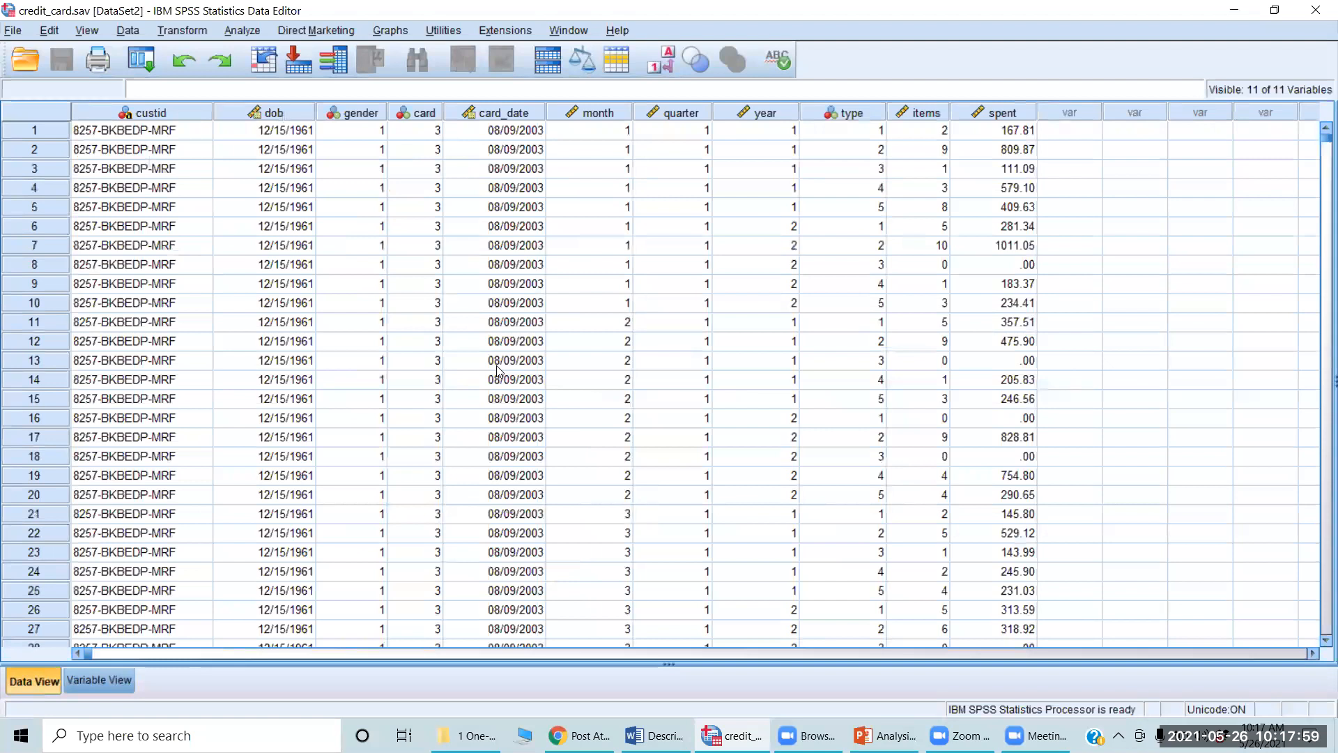
key(ctrl+t)
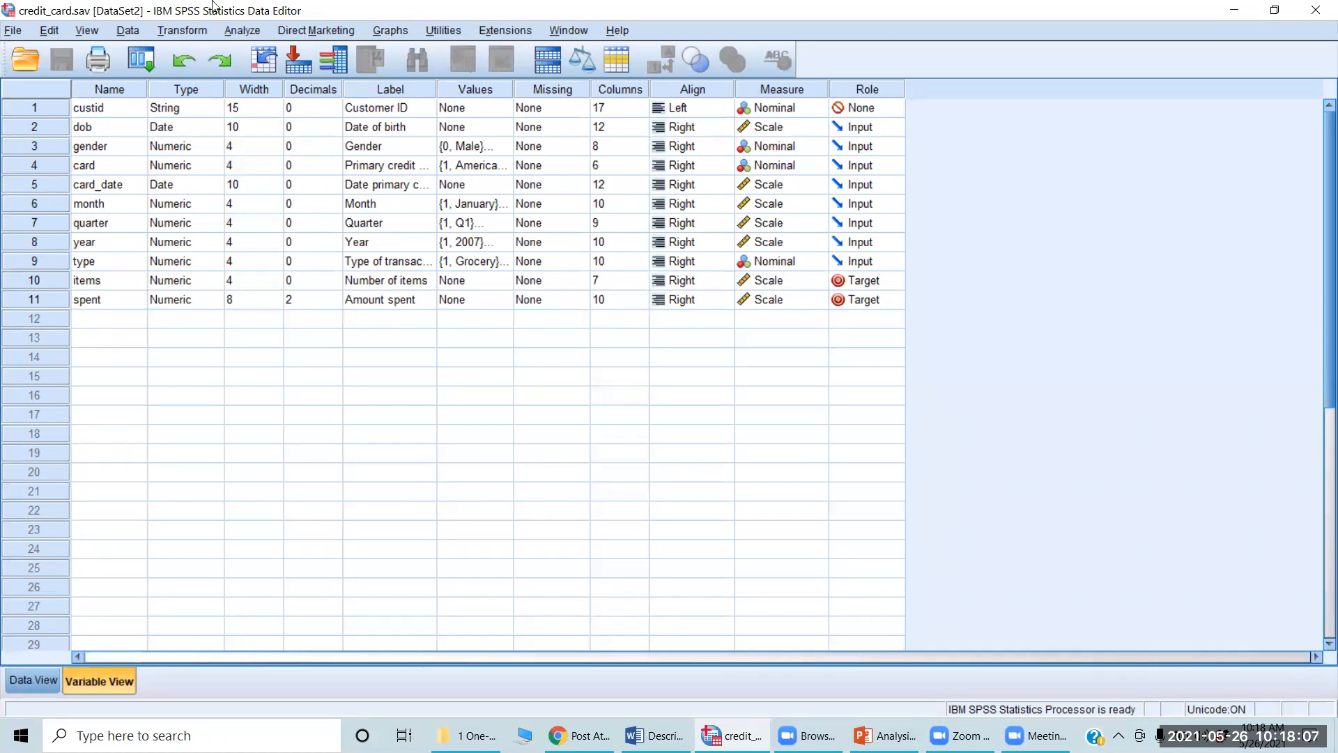
Step: Start a univariate General Linear Model analysis and show the source variables by name instead of label
click(255, 33)
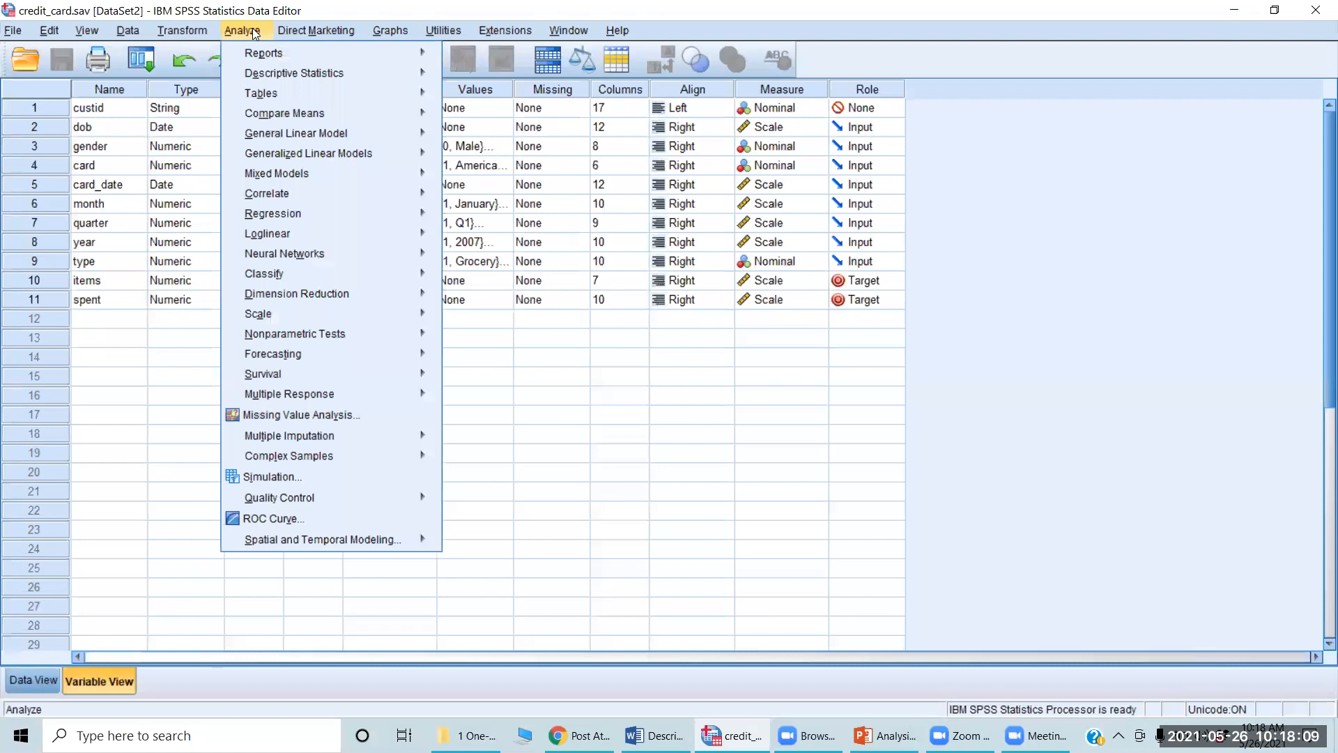
mouse_move(313, 140)
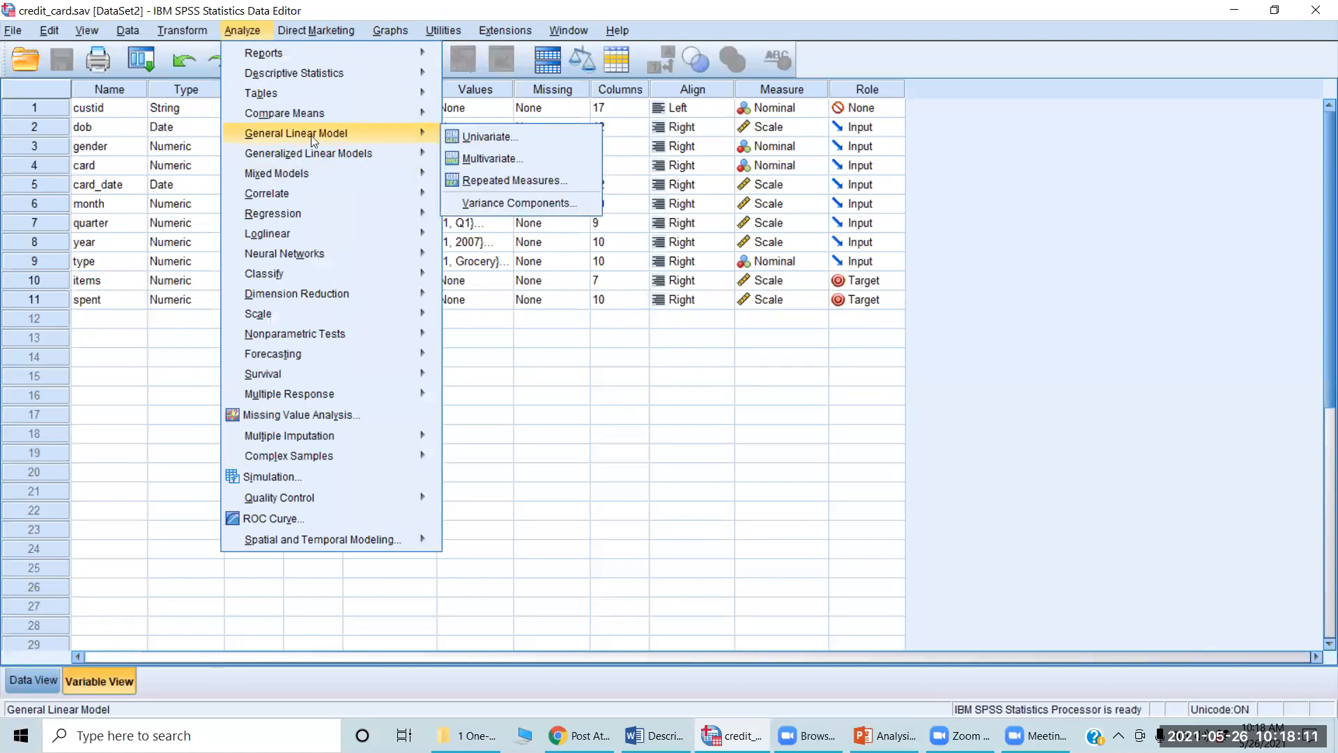
click(486, 136)
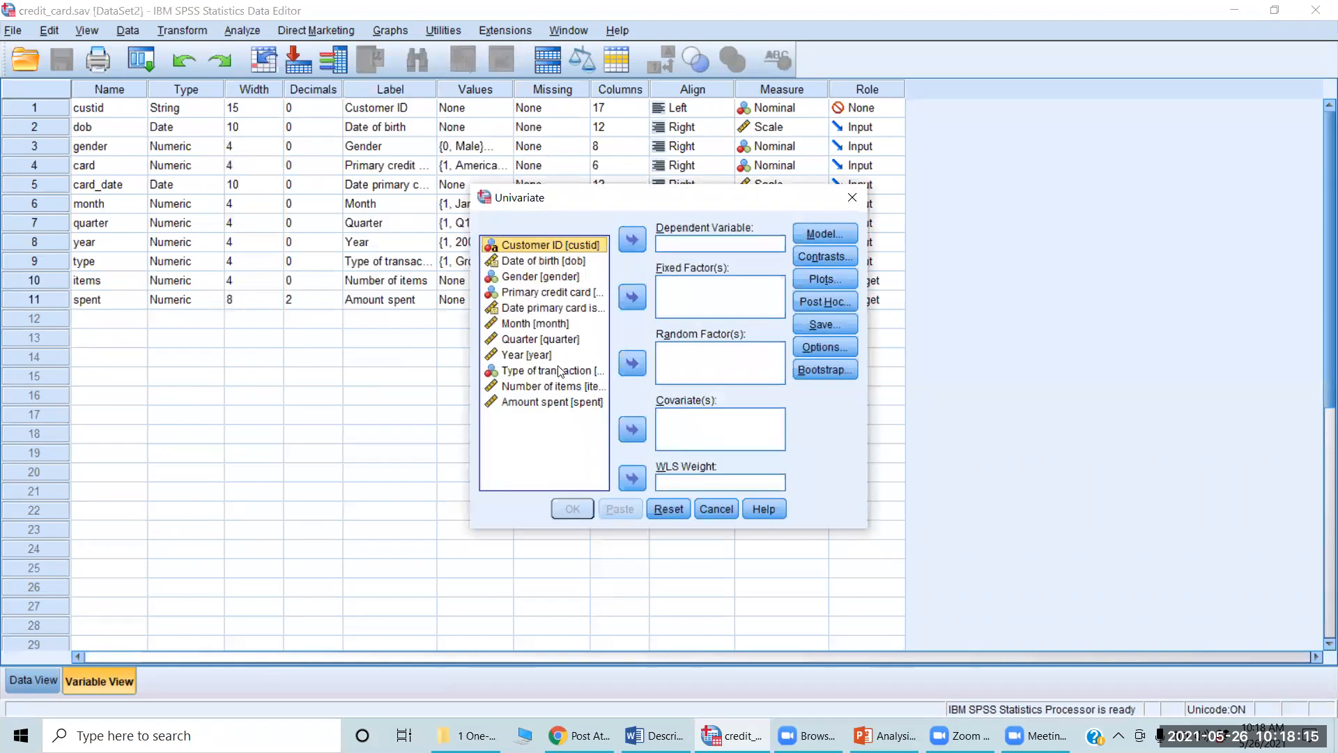
right_click(539, 313)
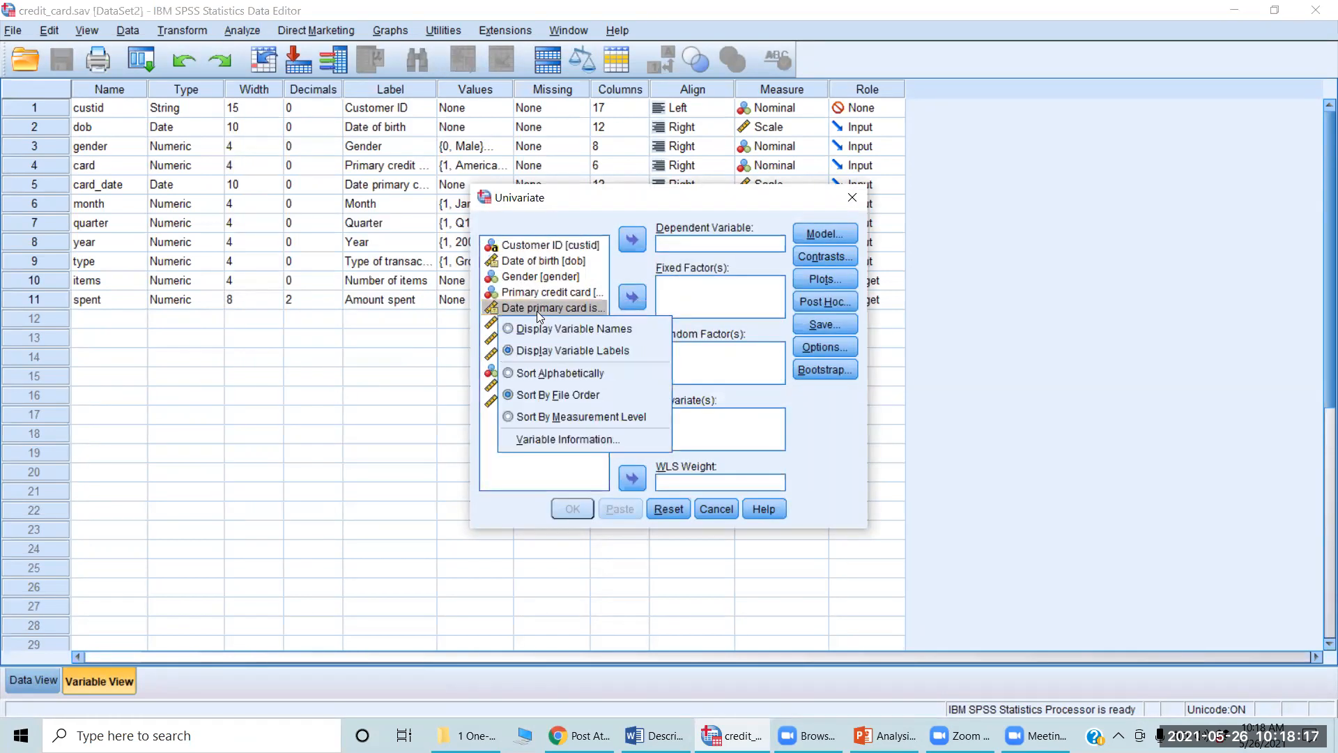
click(548, 326)
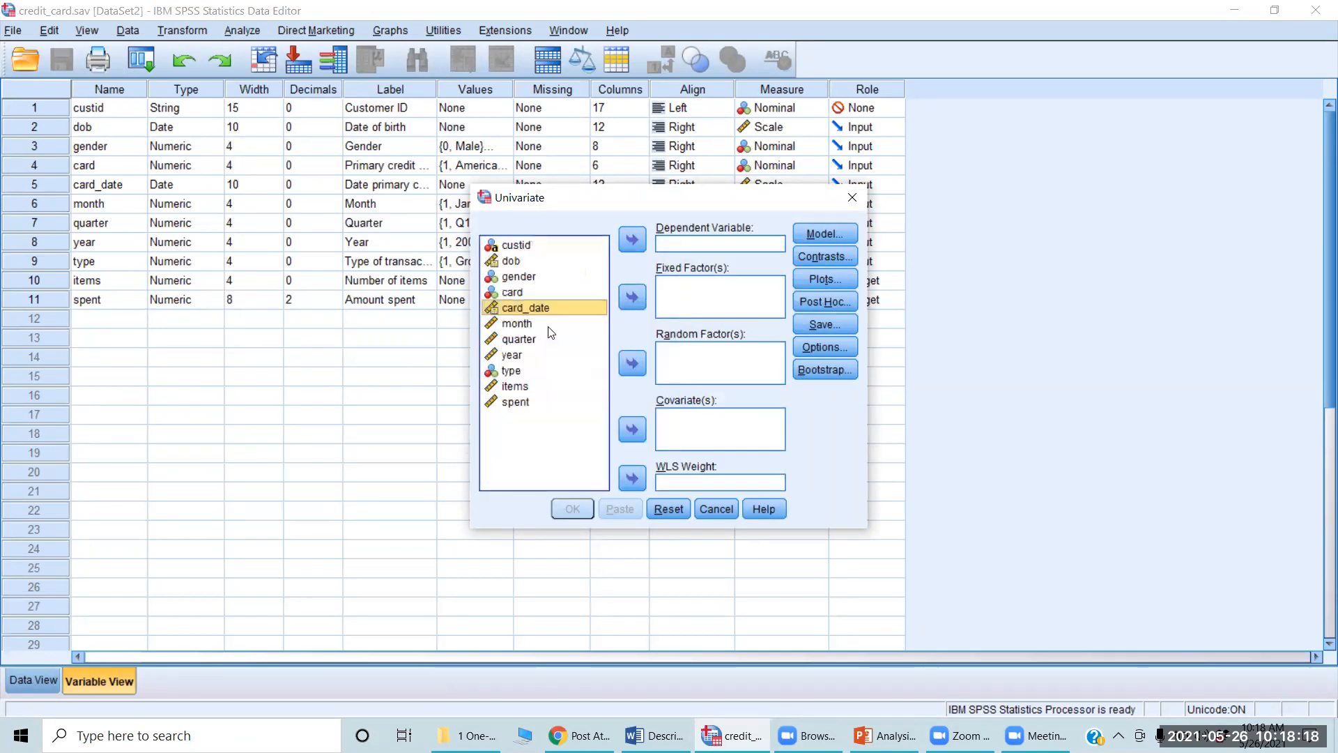
Step: Assign spent as the dependent variable and card as the fixed factor of the univariate analysis
click(527, 403)
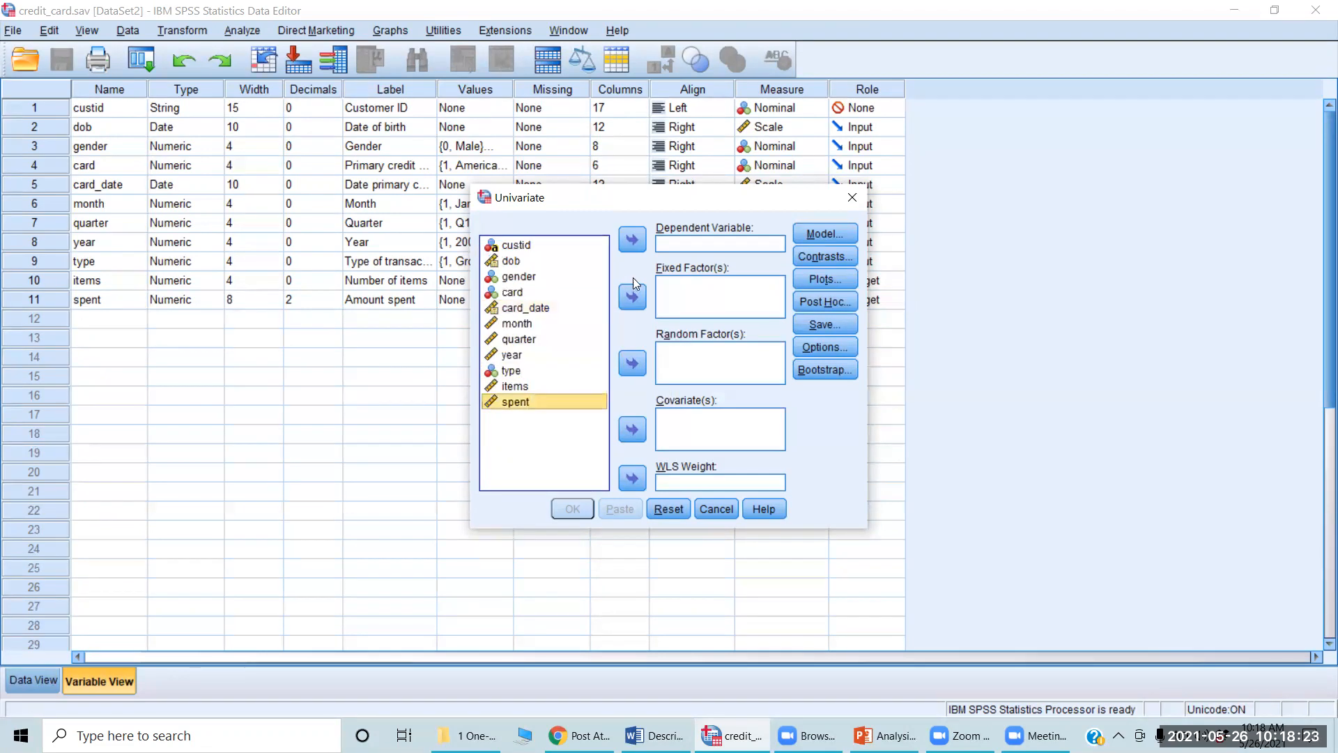
click(632, 240)
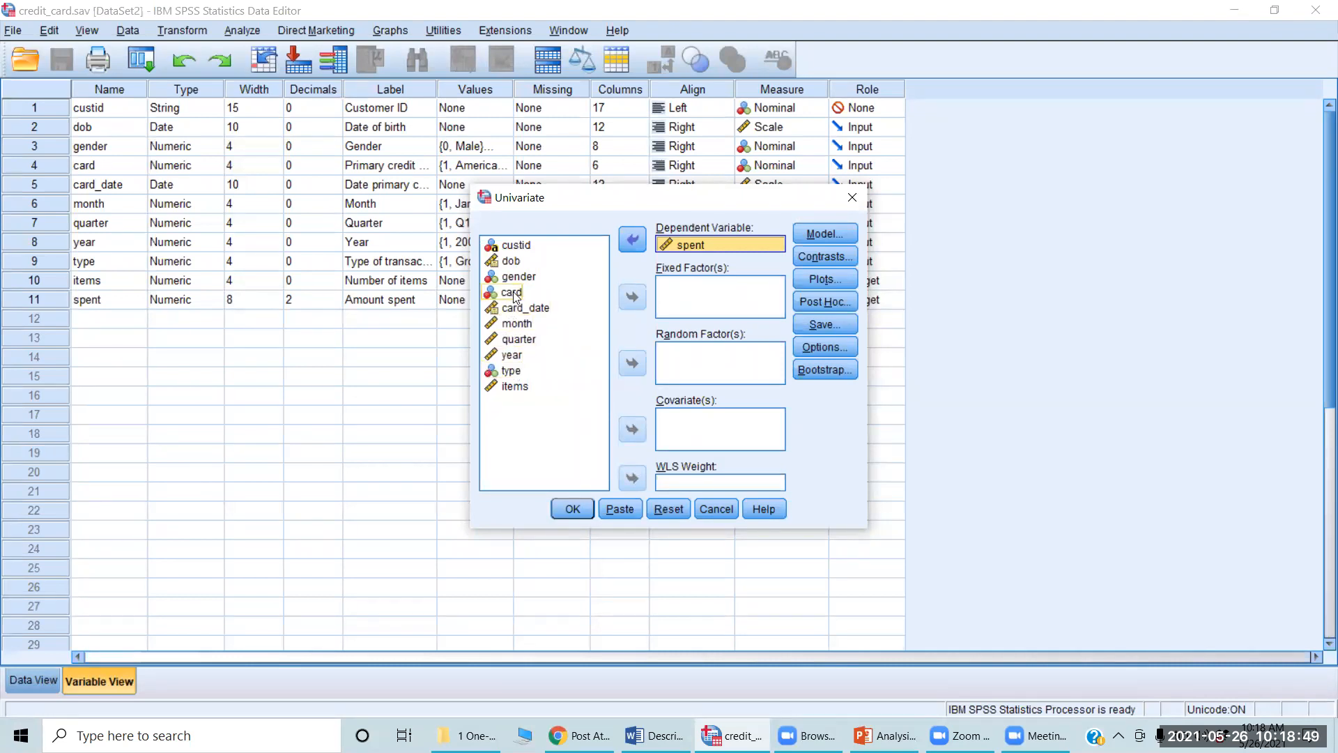
click(517, 296)
click(516, 293)
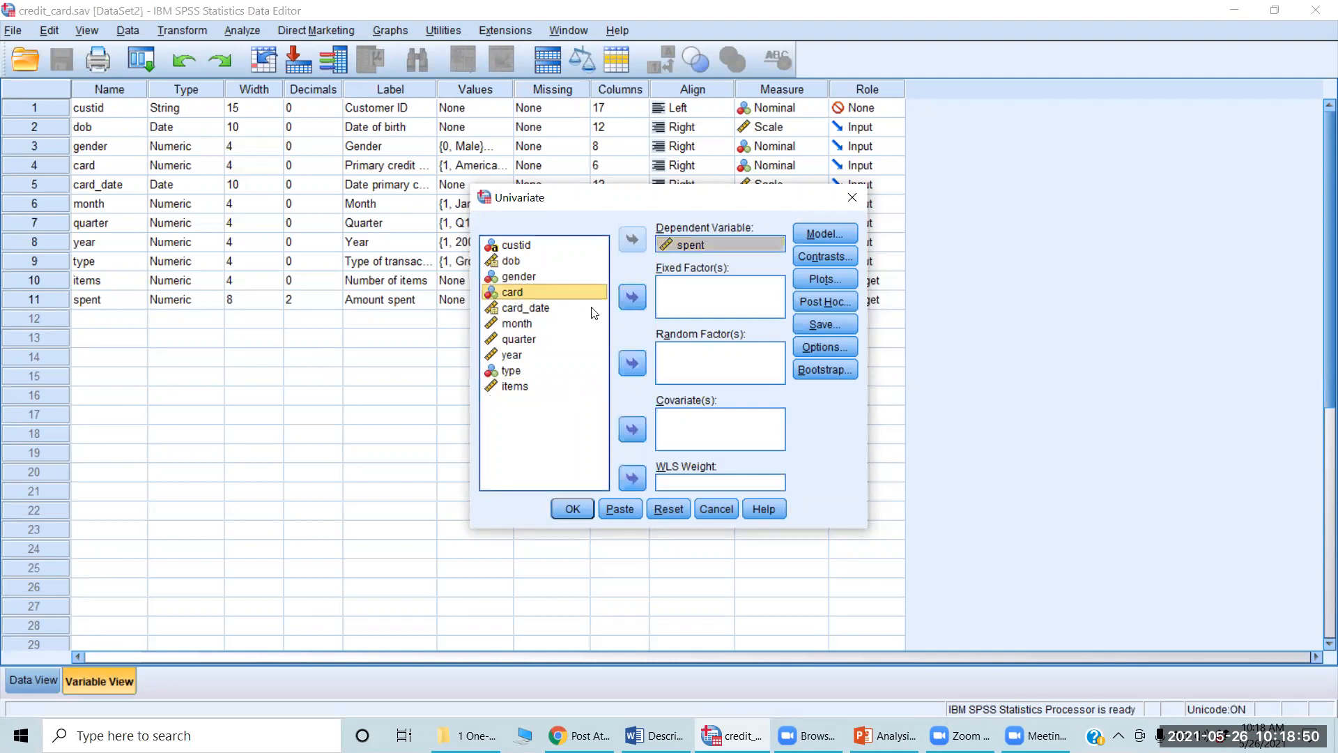
click(636, 296)
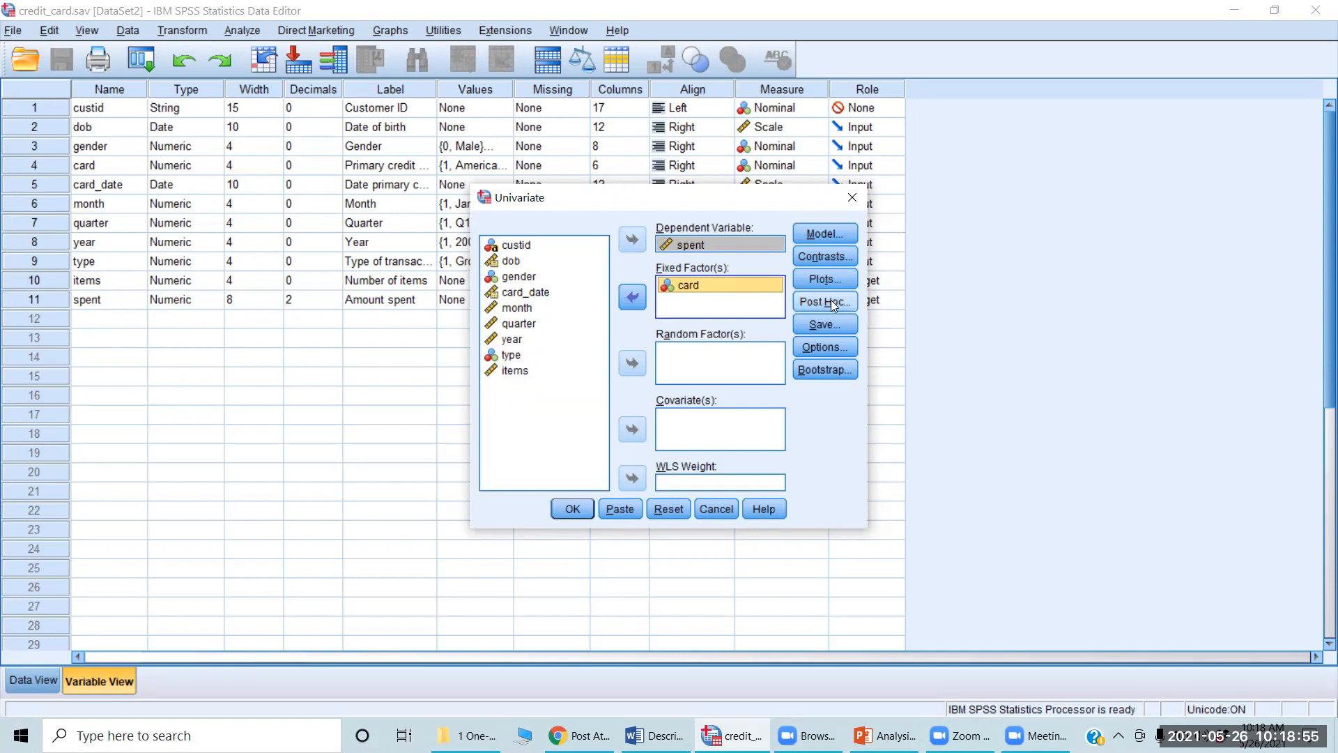
Step: Request homogeneity tests, descriptive statistics, estimates of effect size and observed power for the univariate analysis
click(830, 347)
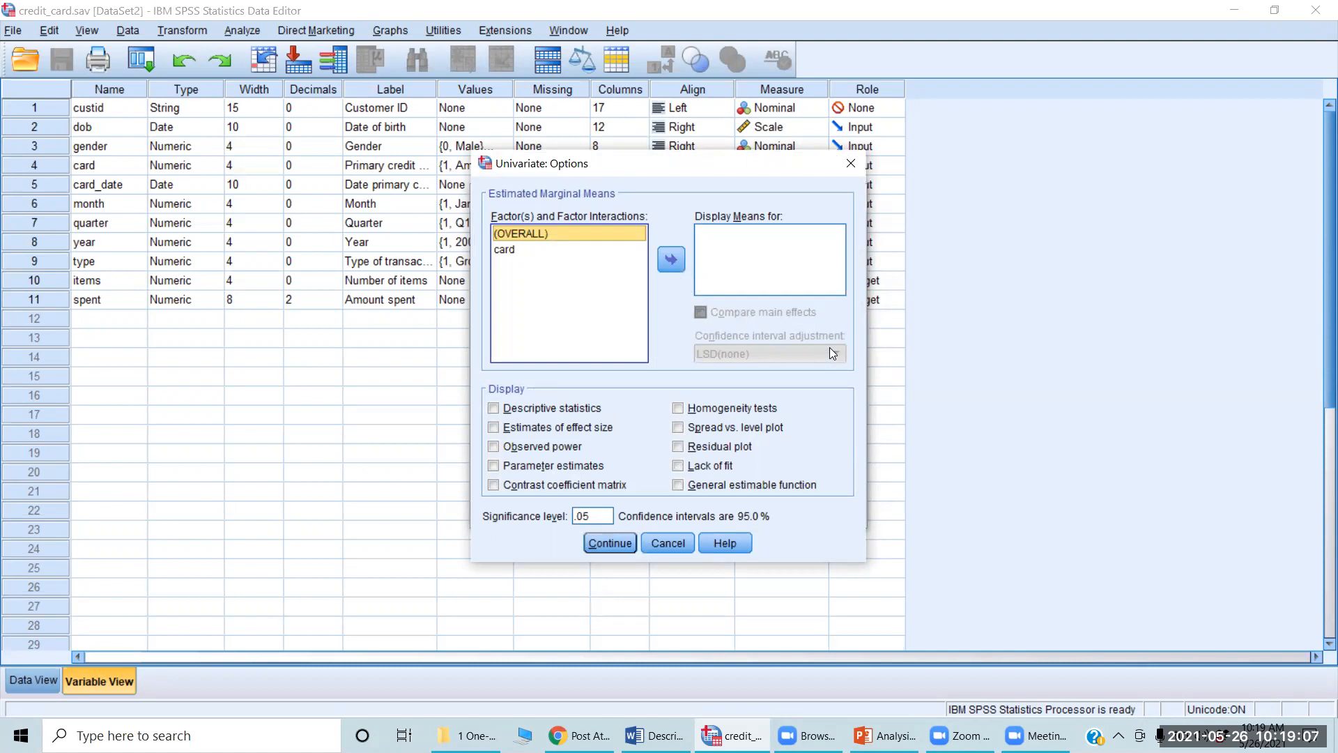
click(678, 408)
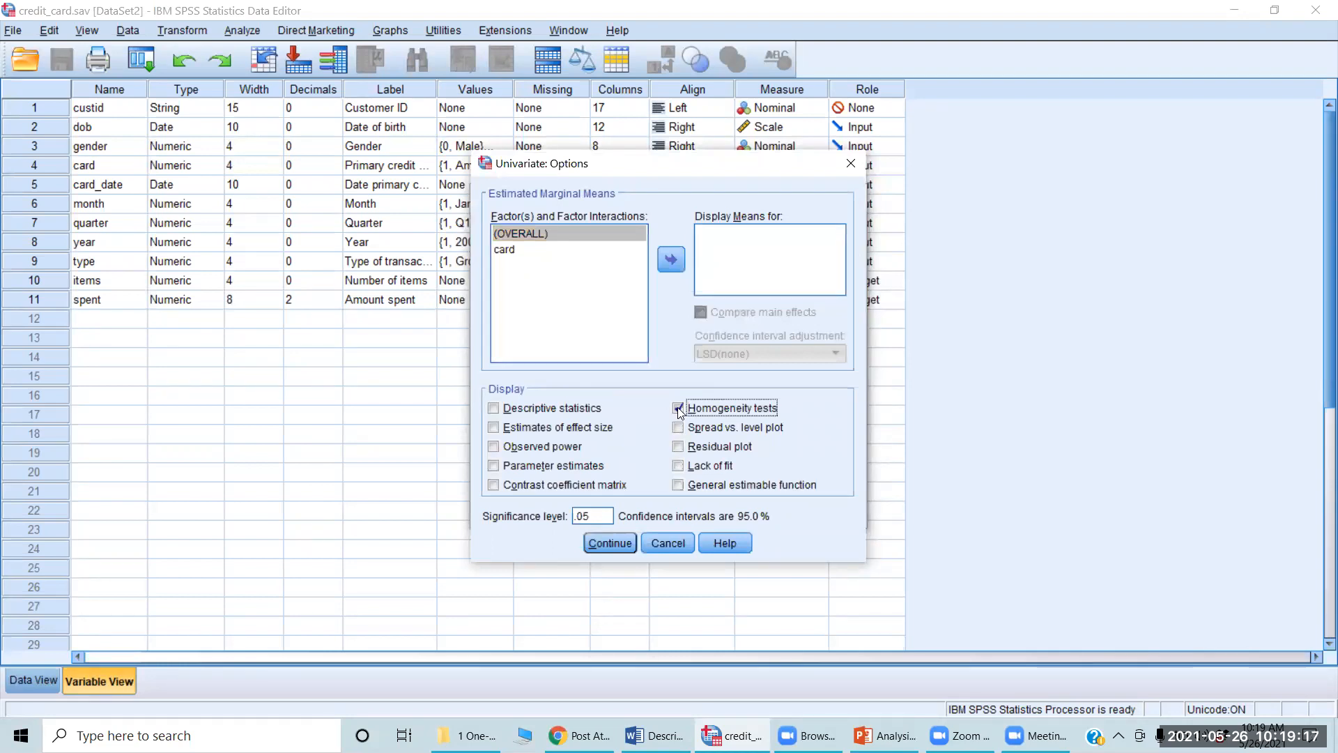
click(494, 409)
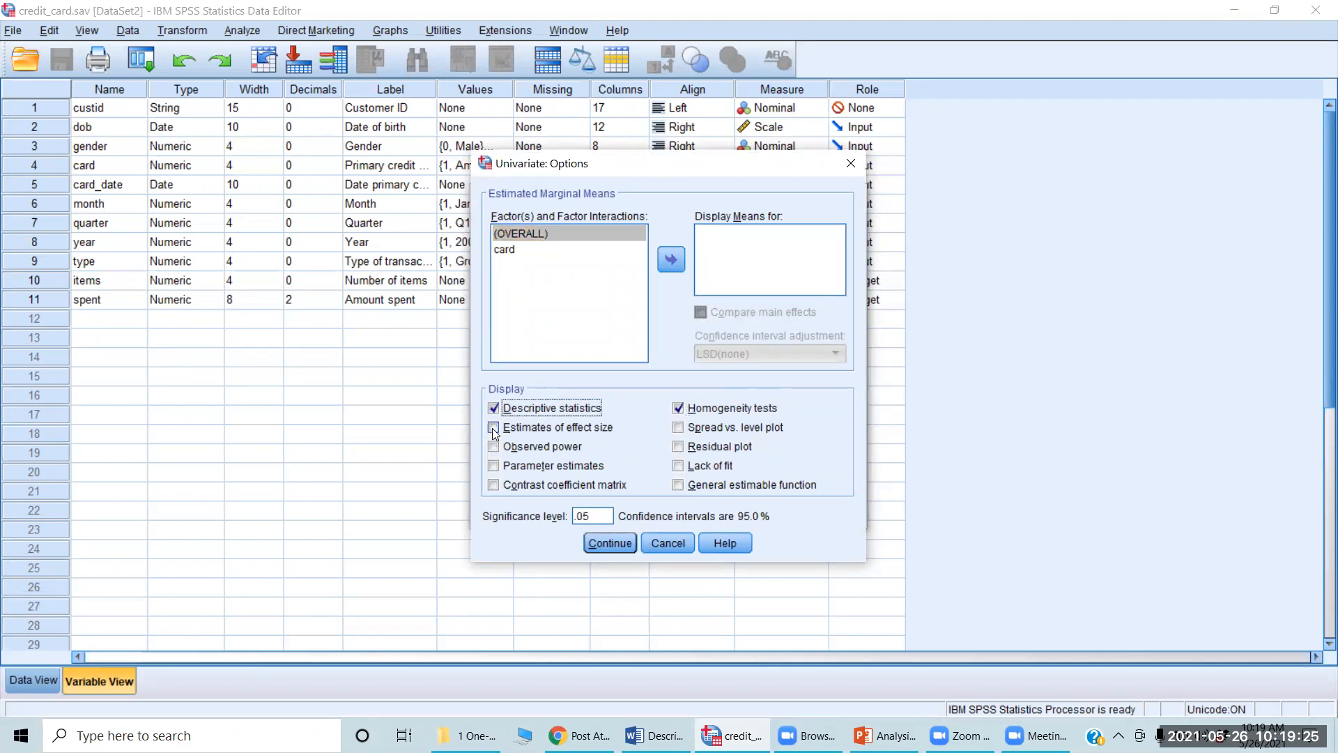
click(494, 429)
click(494, 447)
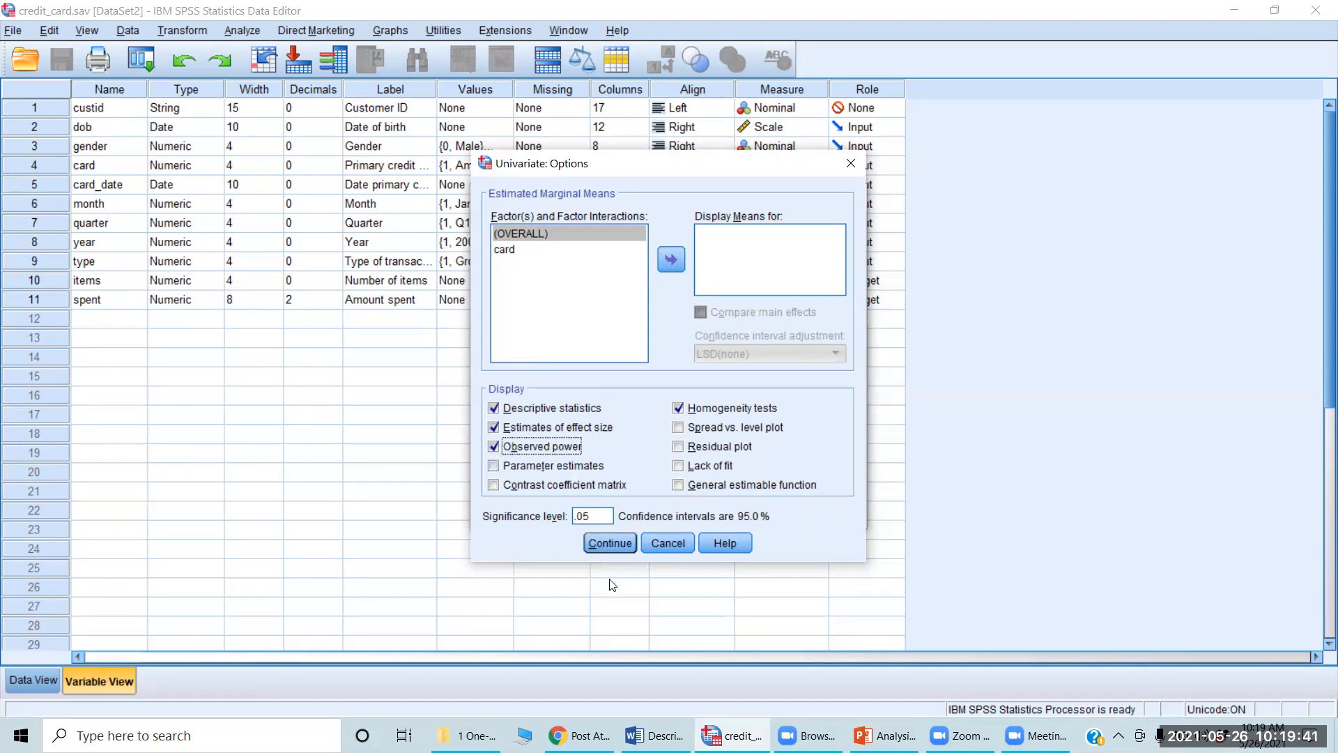
click(610, 543)
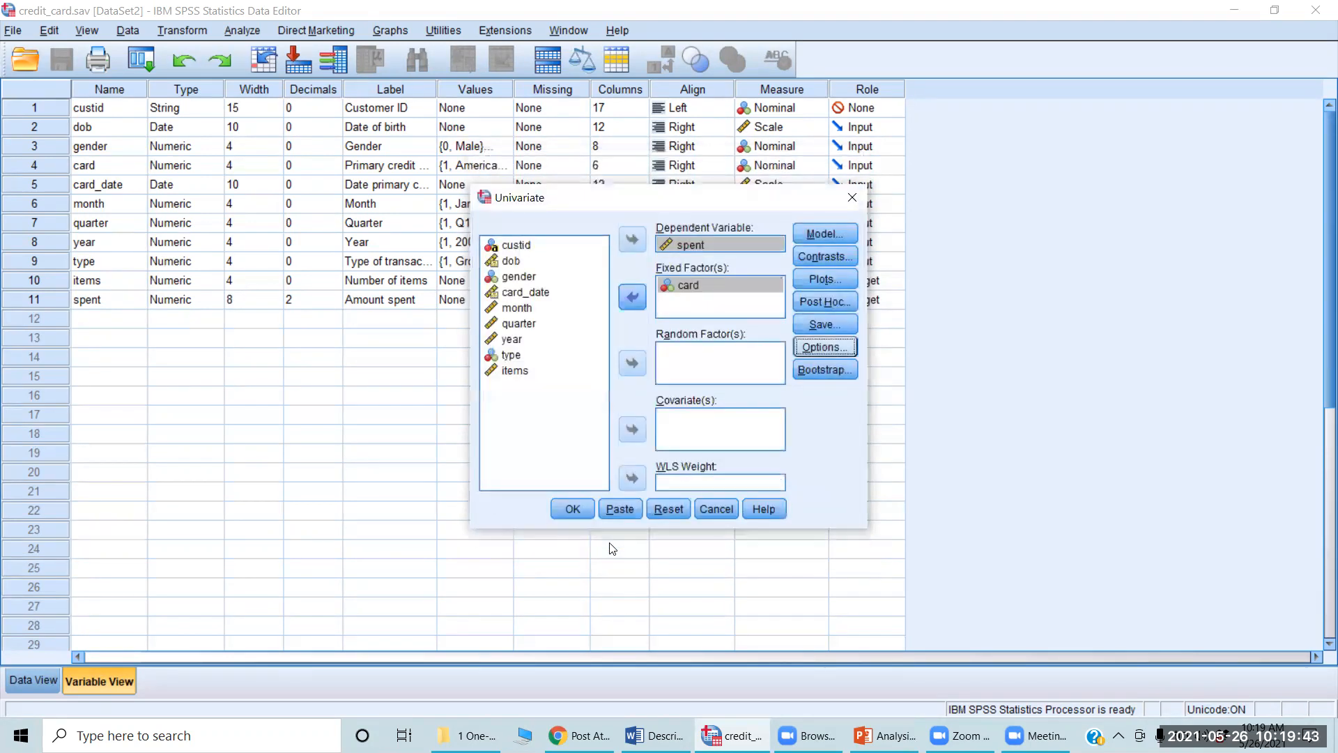
Step: Request estimated marginal means for both (OVERALL) and card, without comparing main effects
click(830, 338)
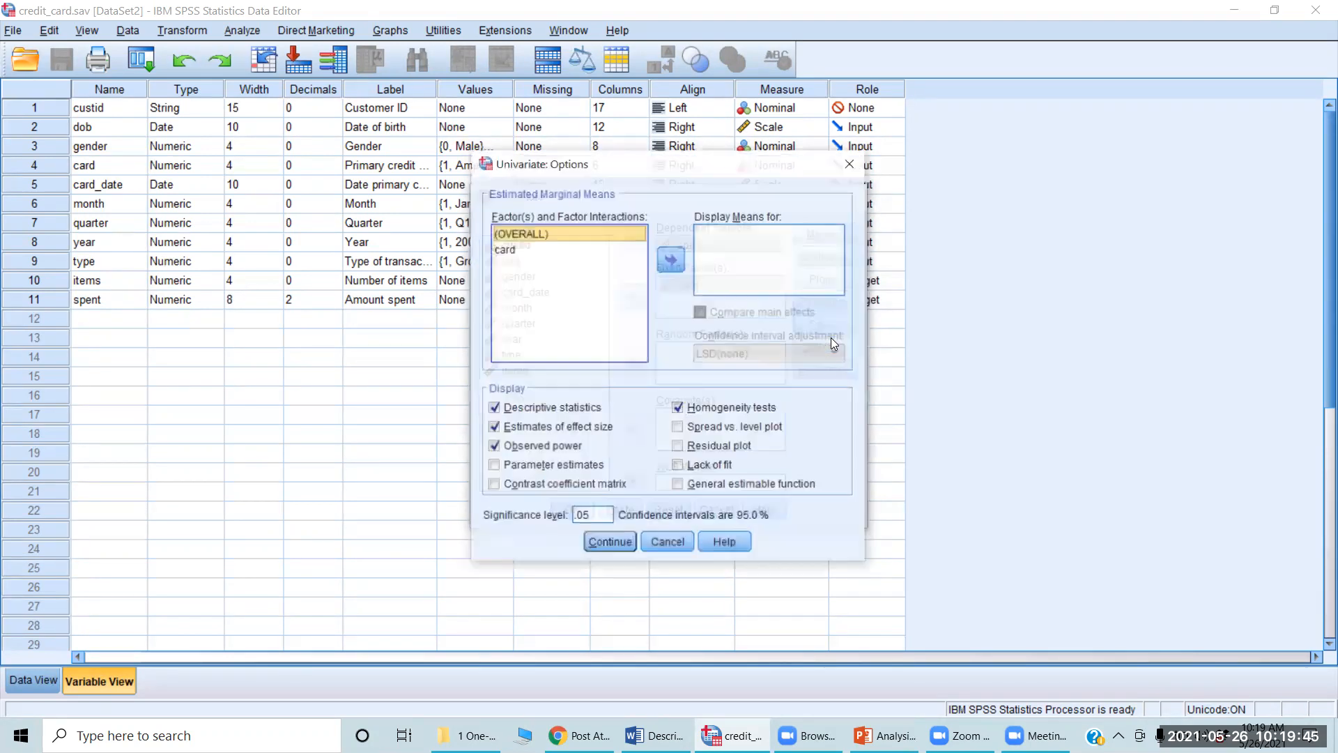
shift+click(513, 250)
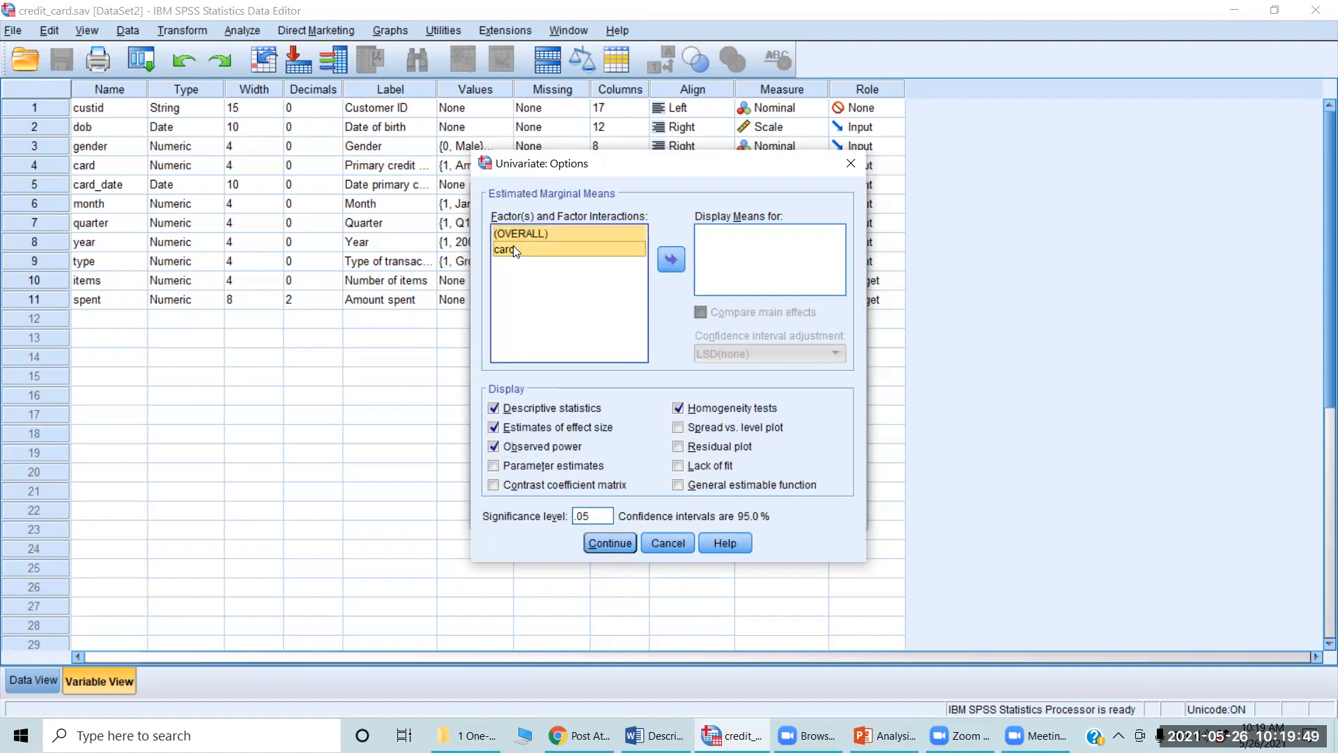
click(670, 260)
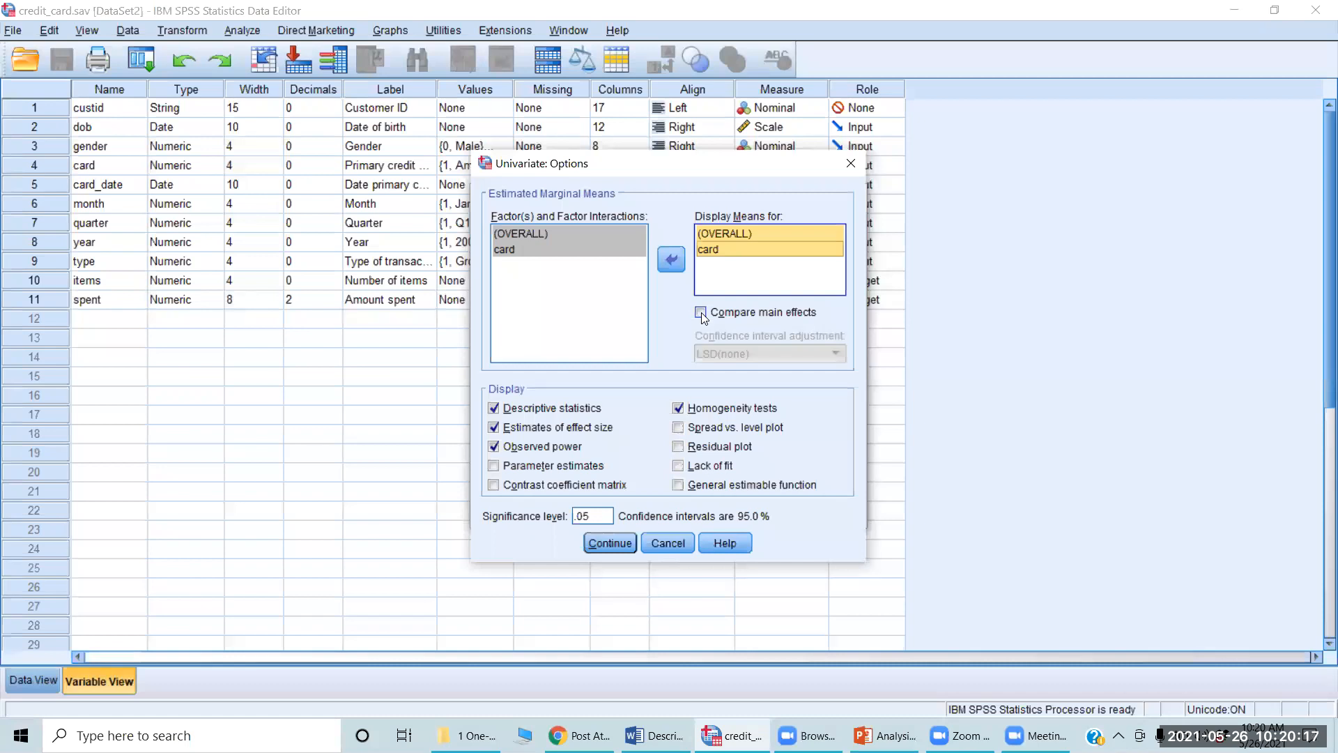
click(613, 541)
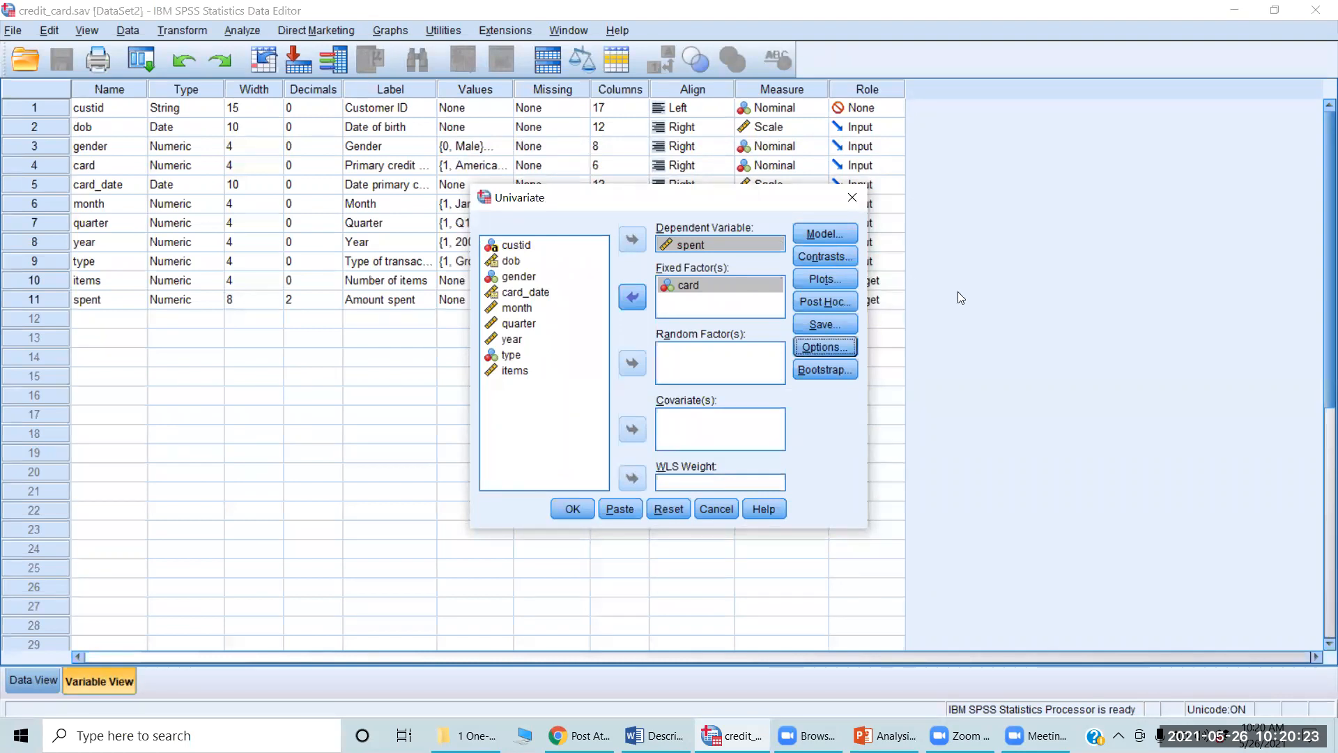
Step: Set up post hoc comparisons for card with the Tukey, Tamhane's T2 and Games-Howell tests
click(819, 301)
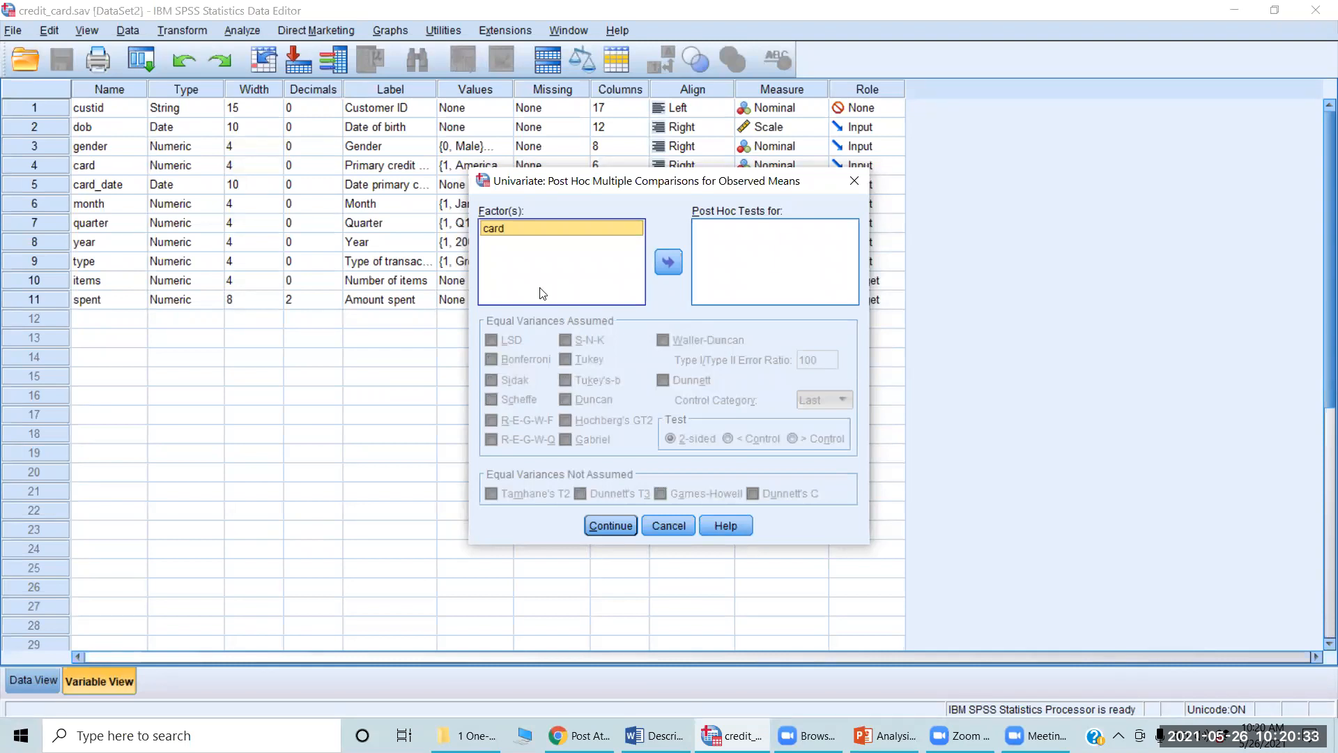
click(670, 264)
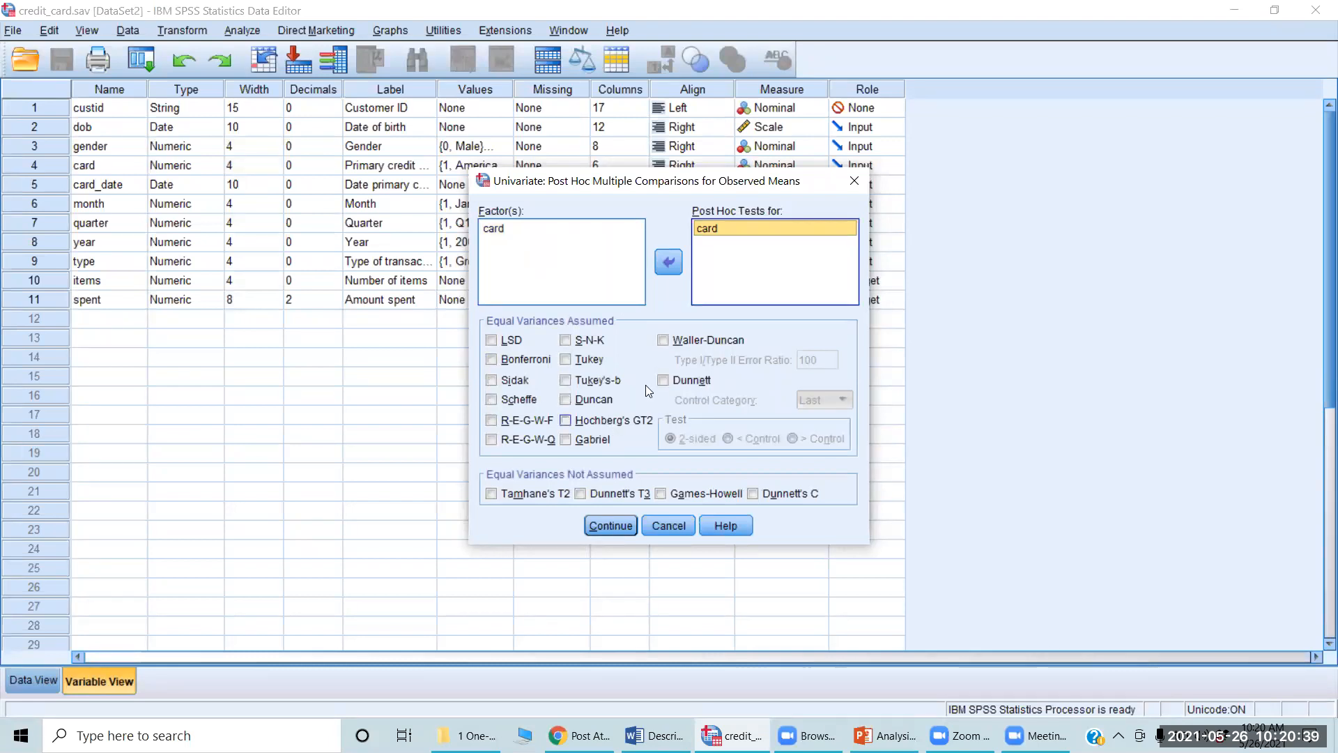
click(566, 360)
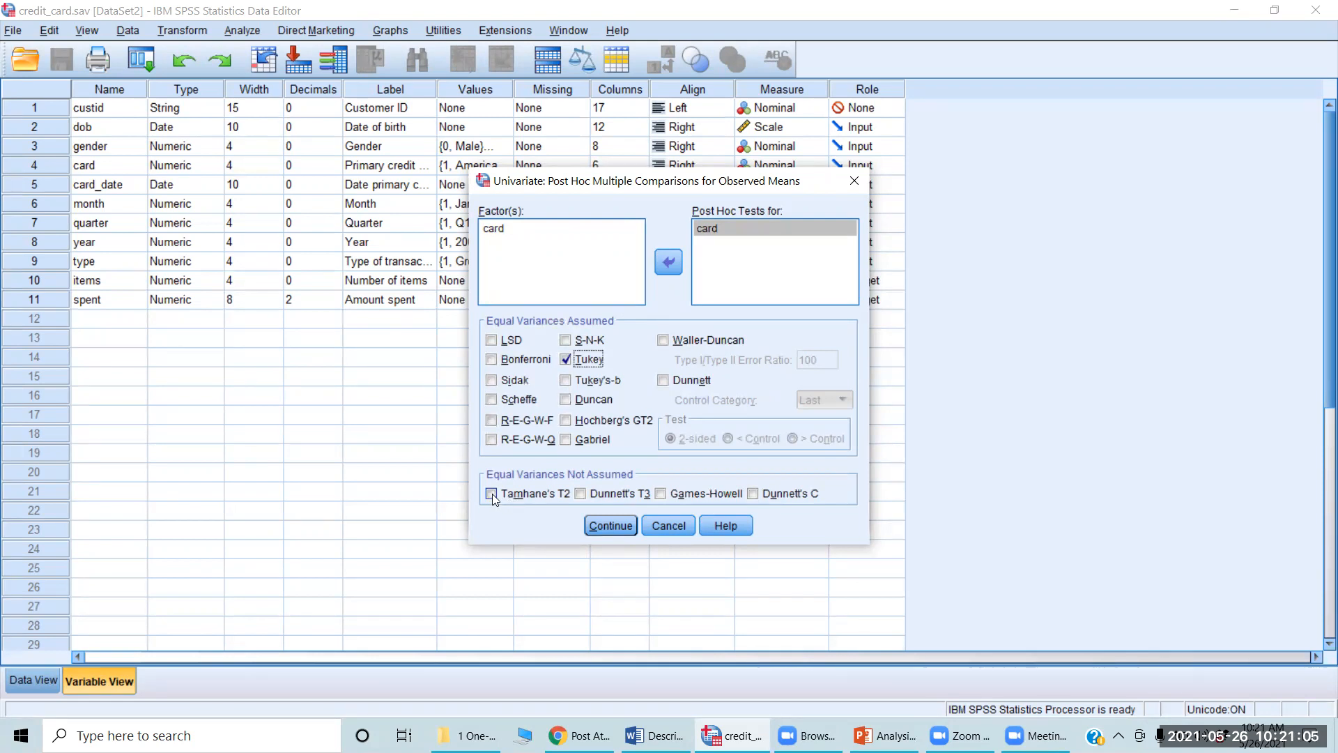
click(492, 493)
click(668, 496)
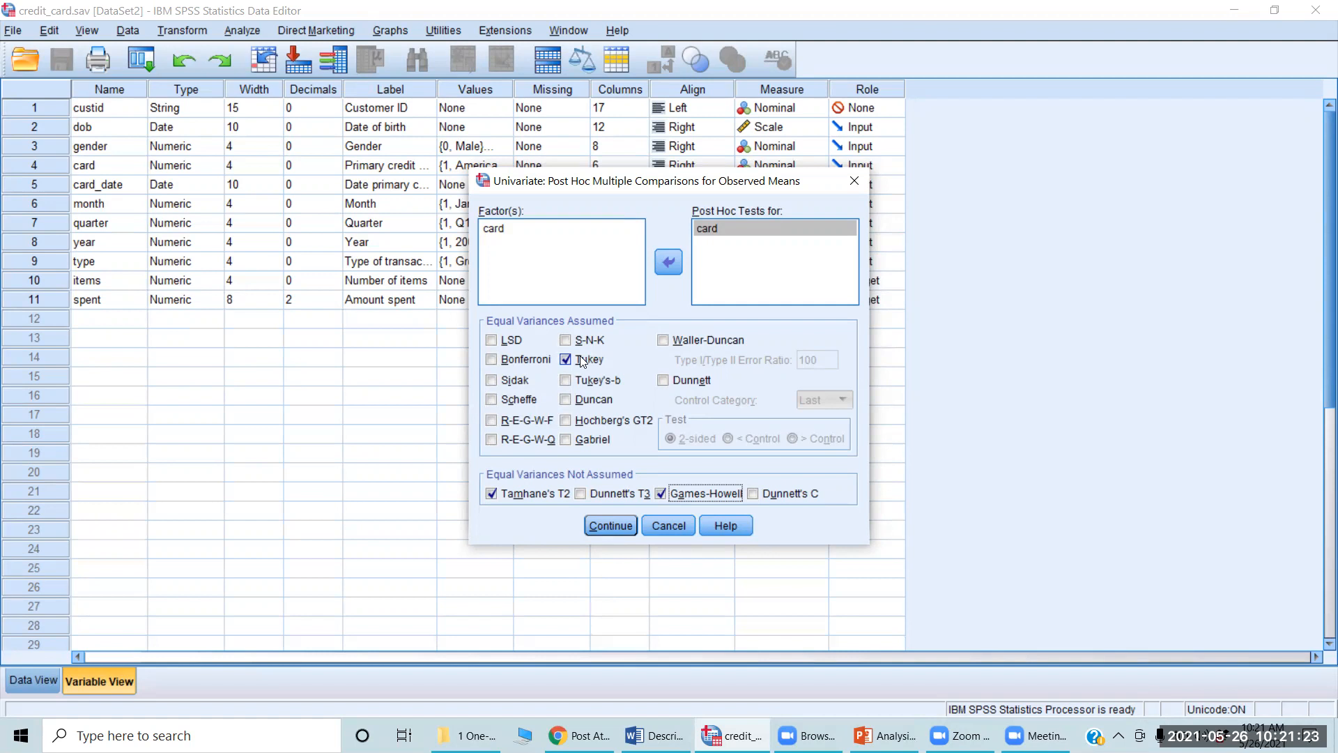
click(610, 525)
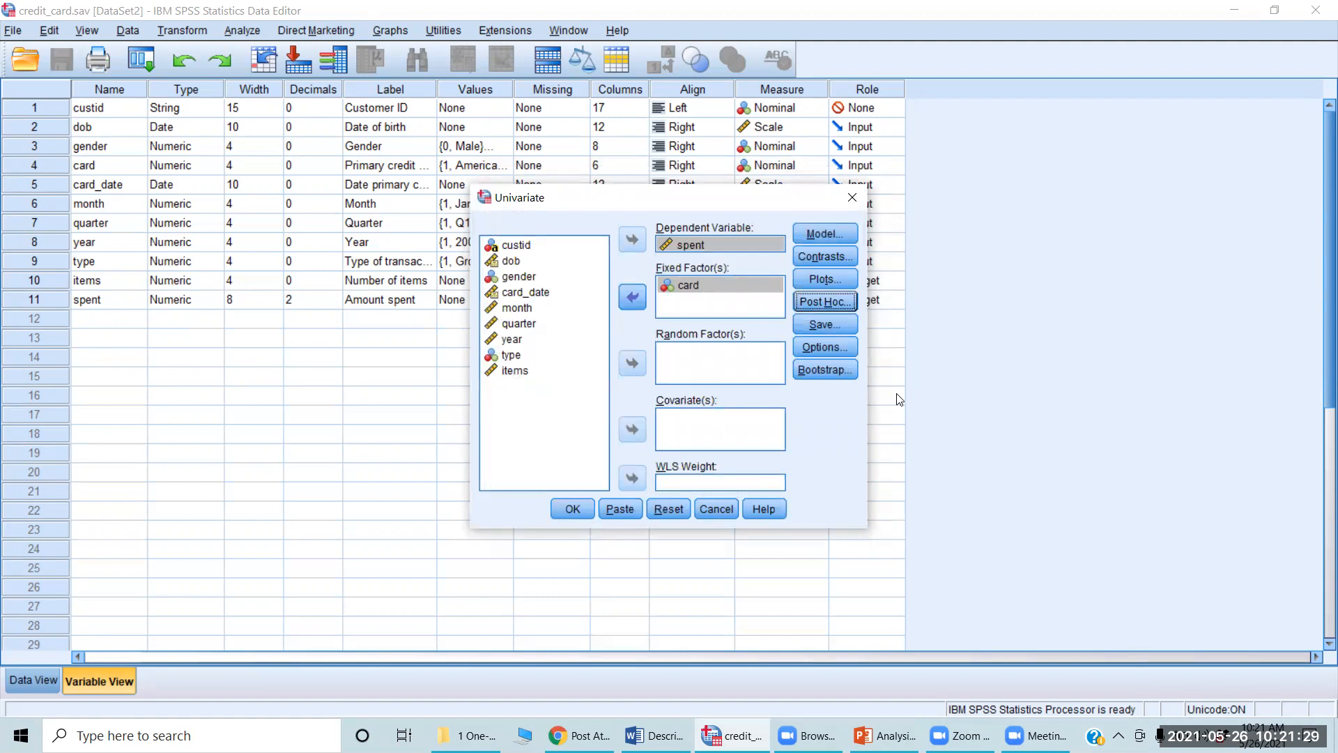
Step: Check the contrast and save settings, then run the univariate analysis without contrasts or saved variables
click(840, 259)
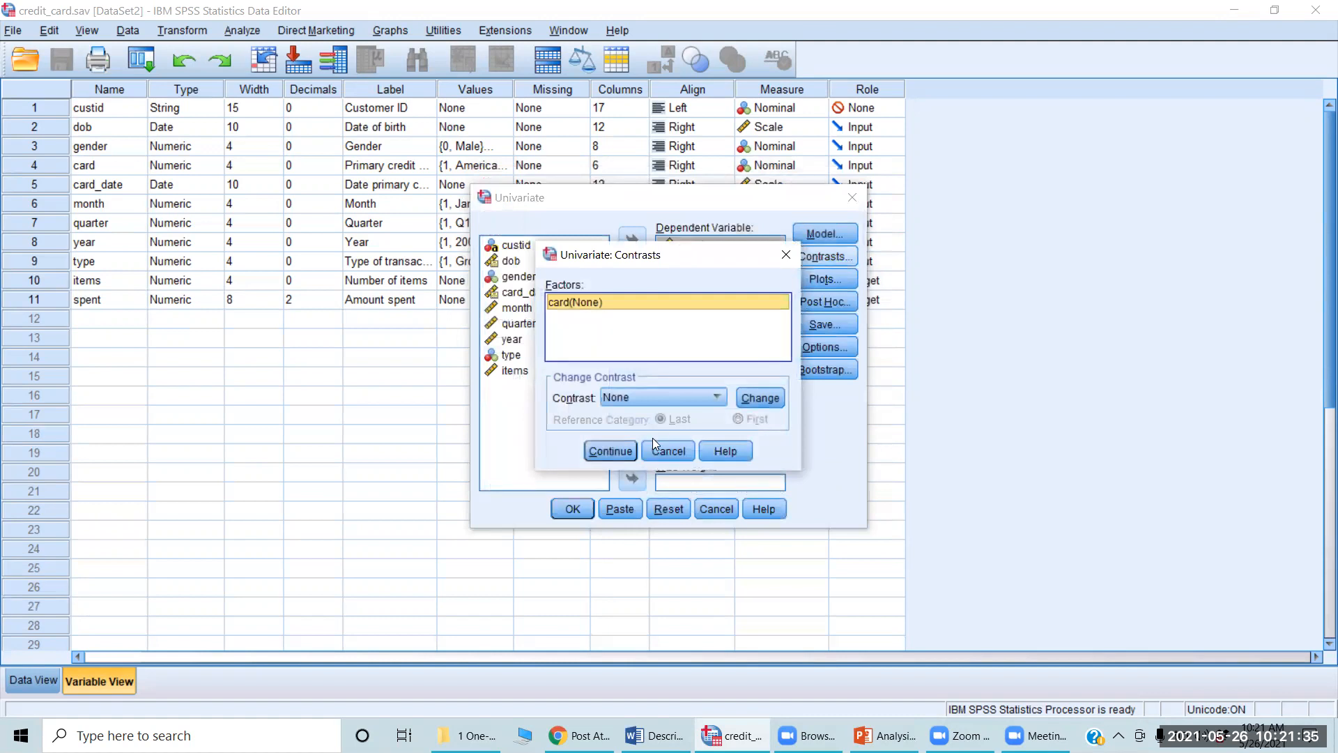
click(672, 450)
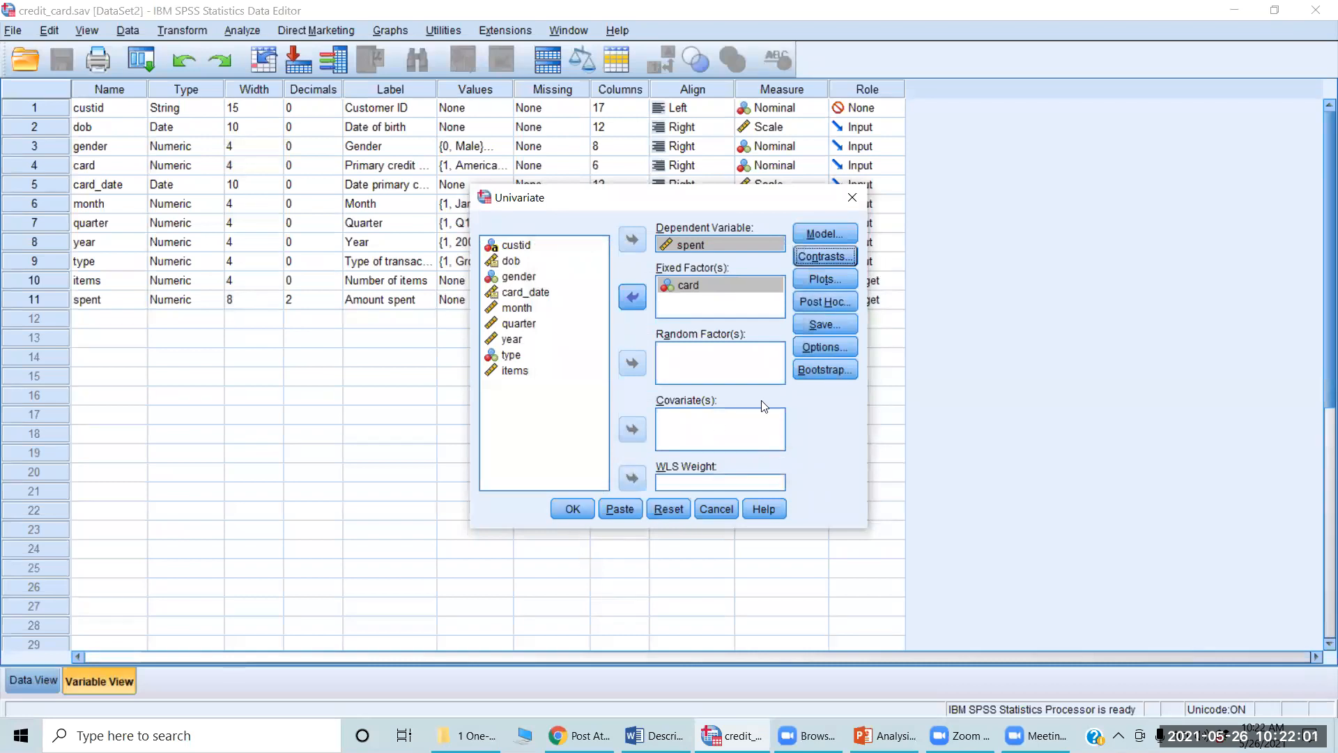
click(834, 322)
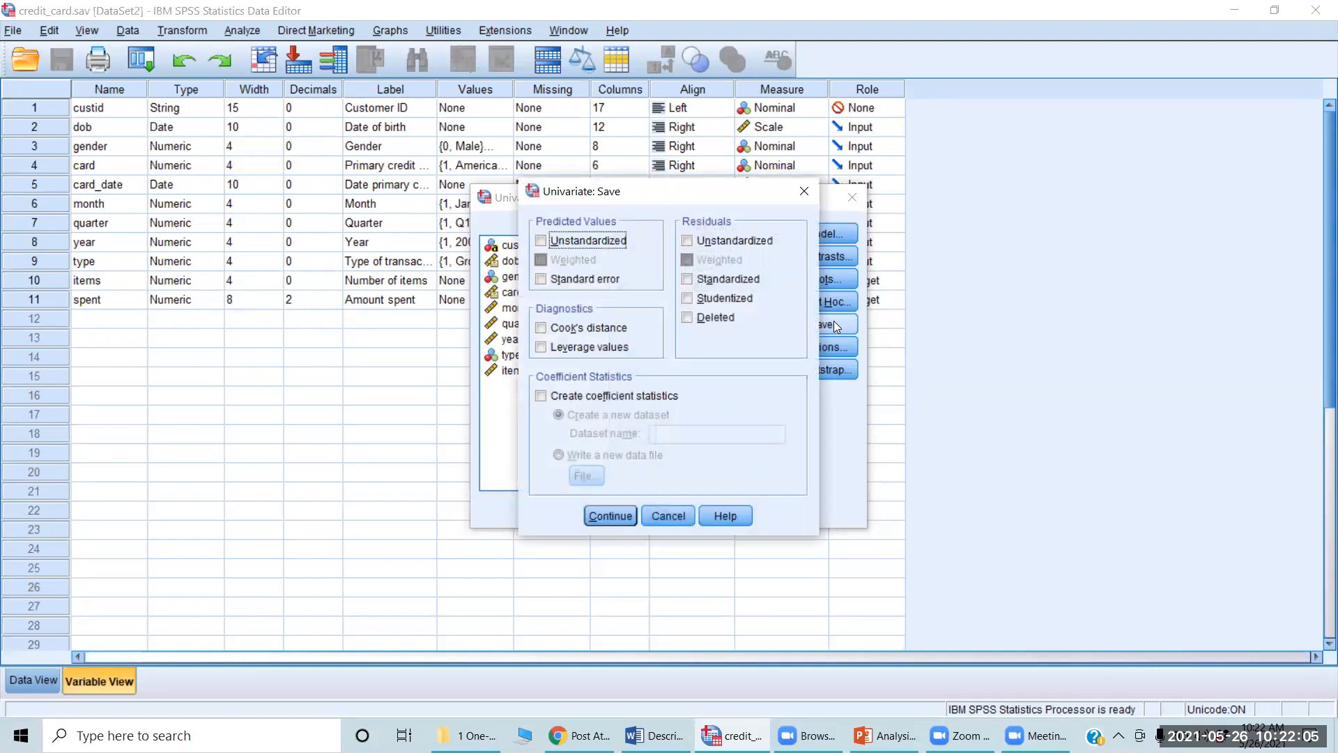
click(604, 516)
click(574, 507)
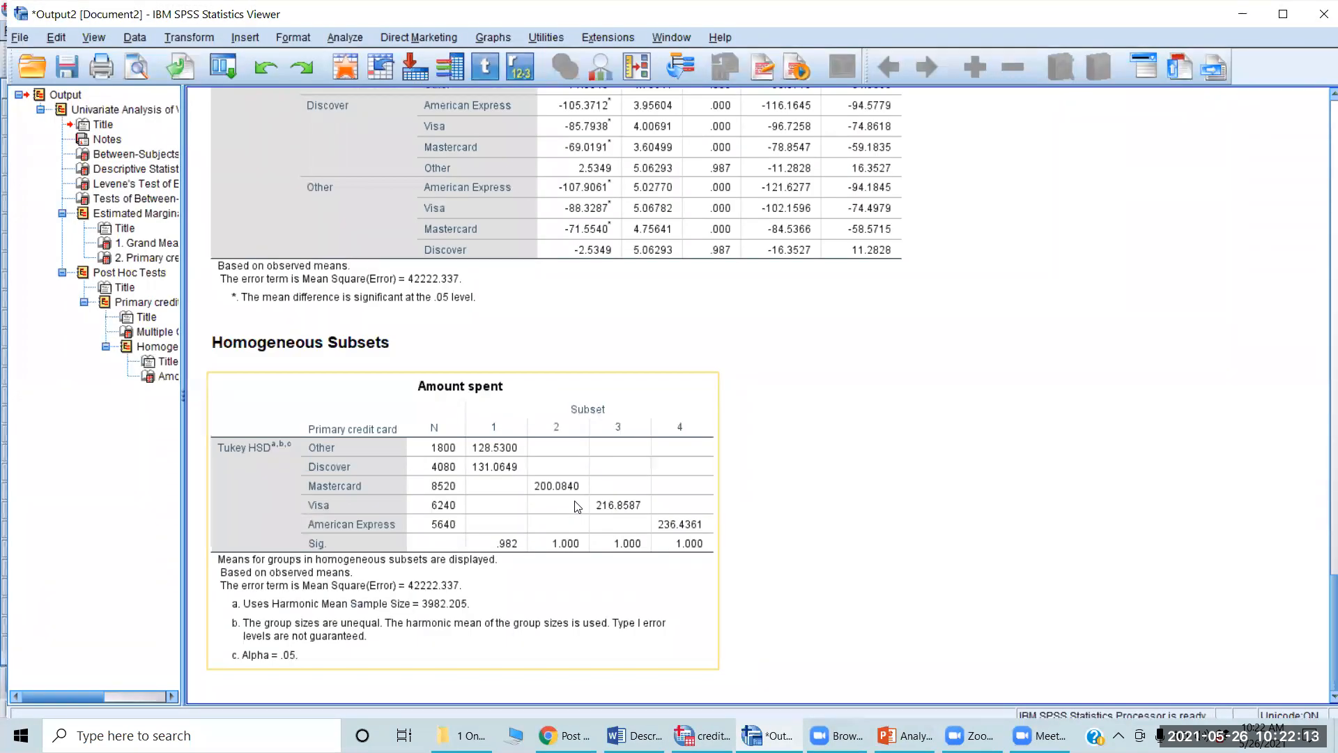
Step: Examine the output tables for post hoc comparisons, marginal means, descriptive statistics, Levene's test and between-subjects effects
scroll(574, 507, up, 20)
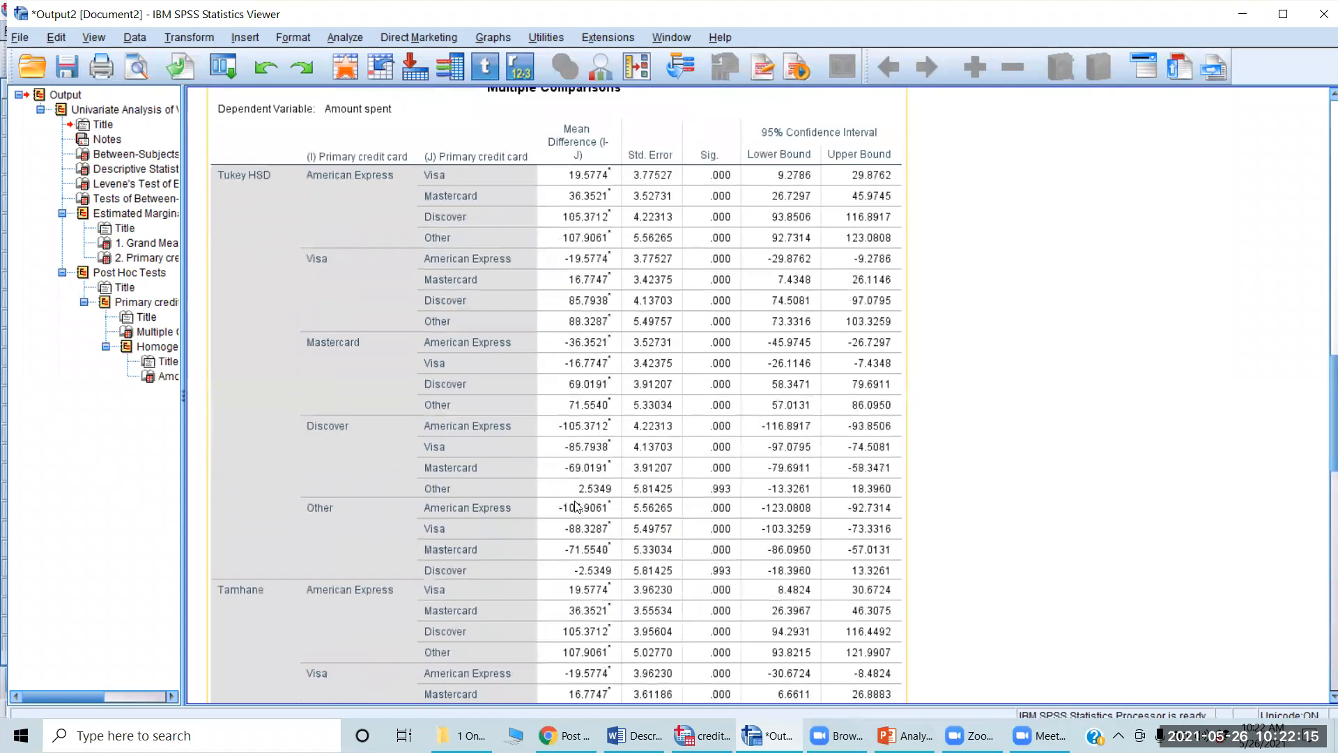
scroll(576, 507, up, 5)
scroll(576, 507, up, 8)
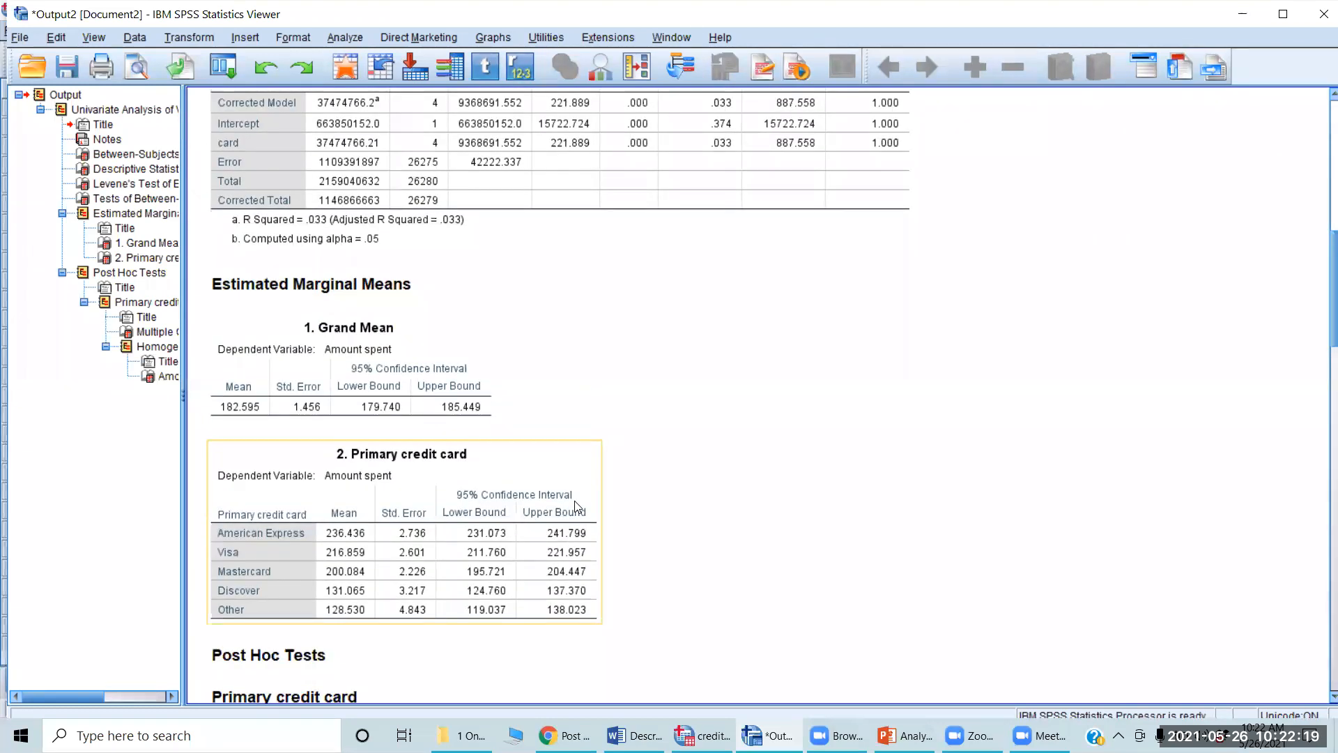
scroll(576, 507, up, 10)
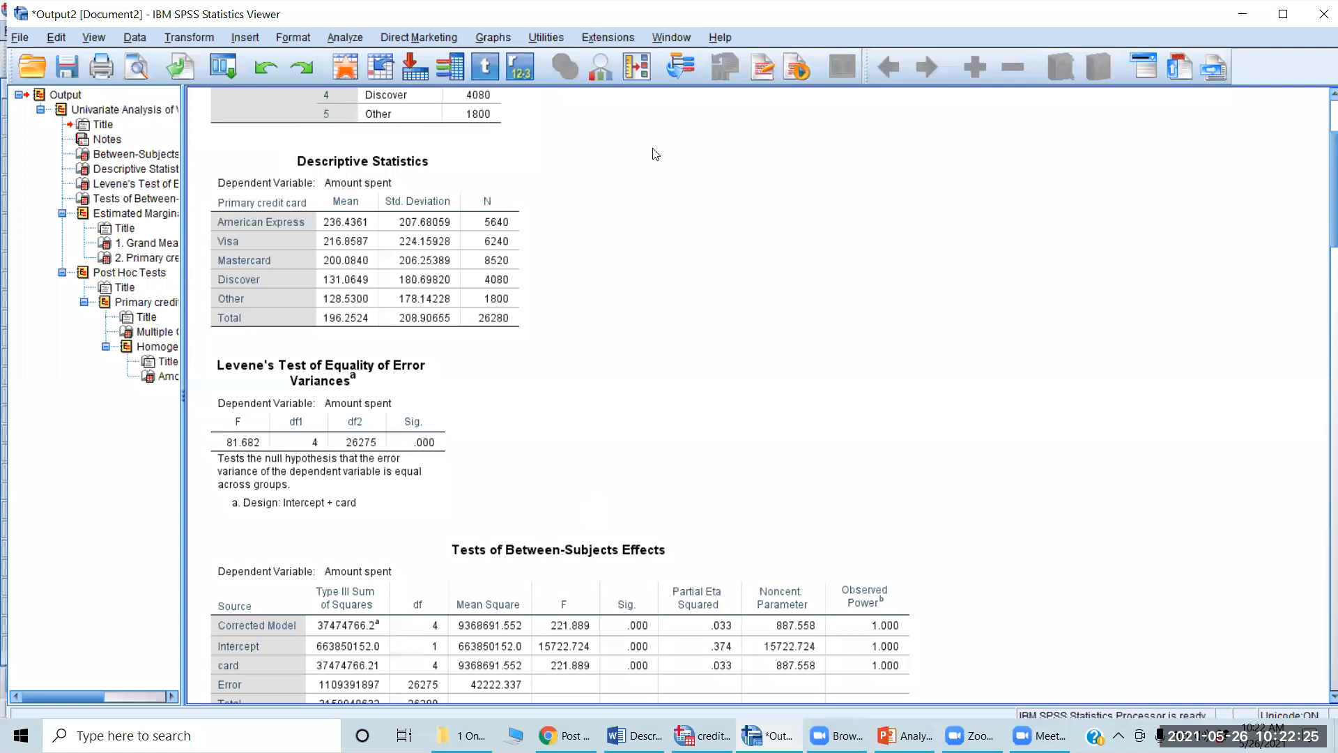
scroll(661, 279, up, 3)
scroll(847, 362, down, 1)
click(372, 375)
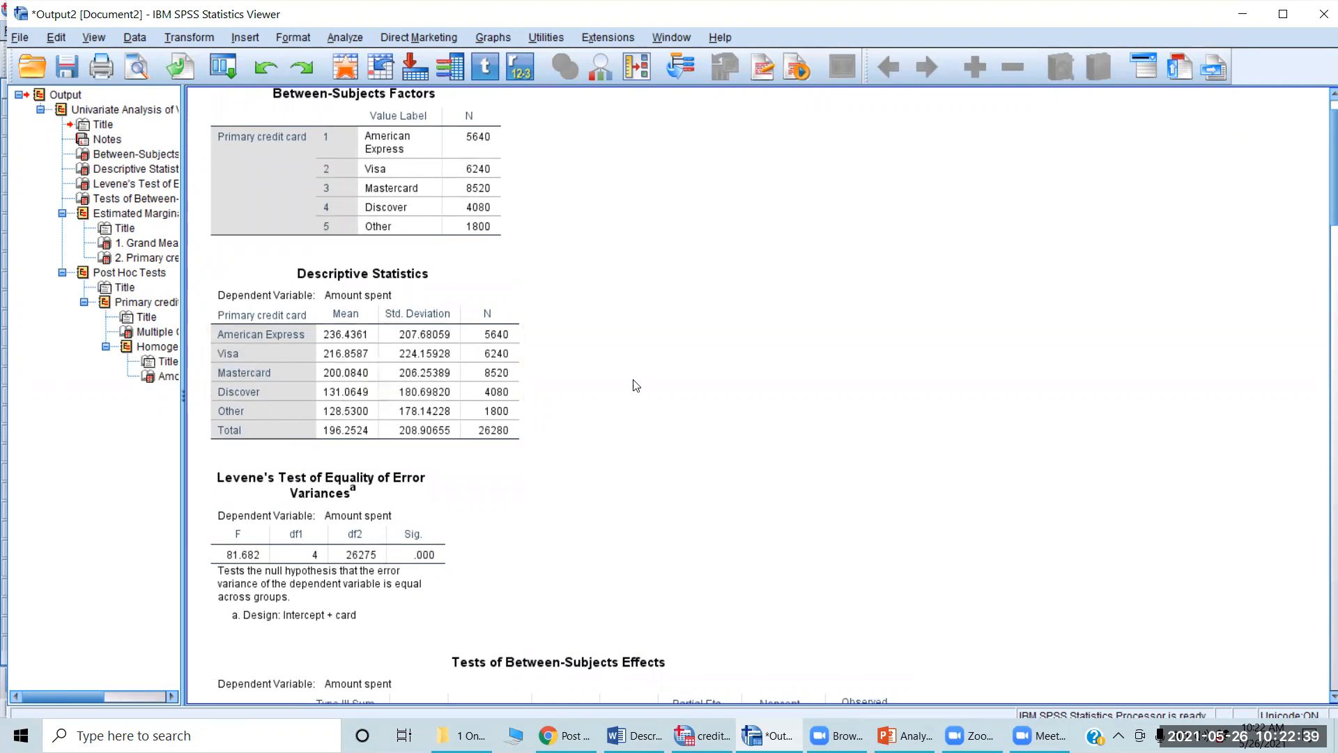
scroll(635, 386, down, 5)
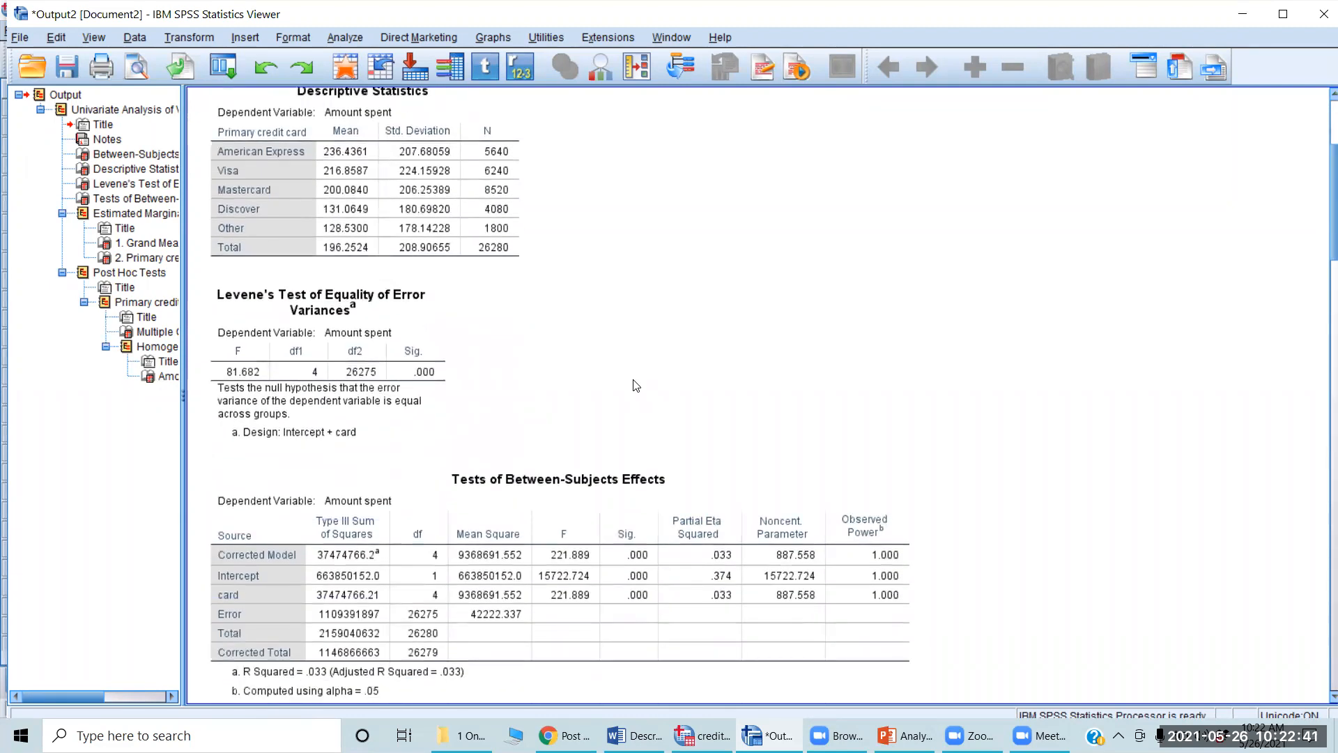
scroll(635, 386, down, 2)
scroll(636, 385, up, 4)
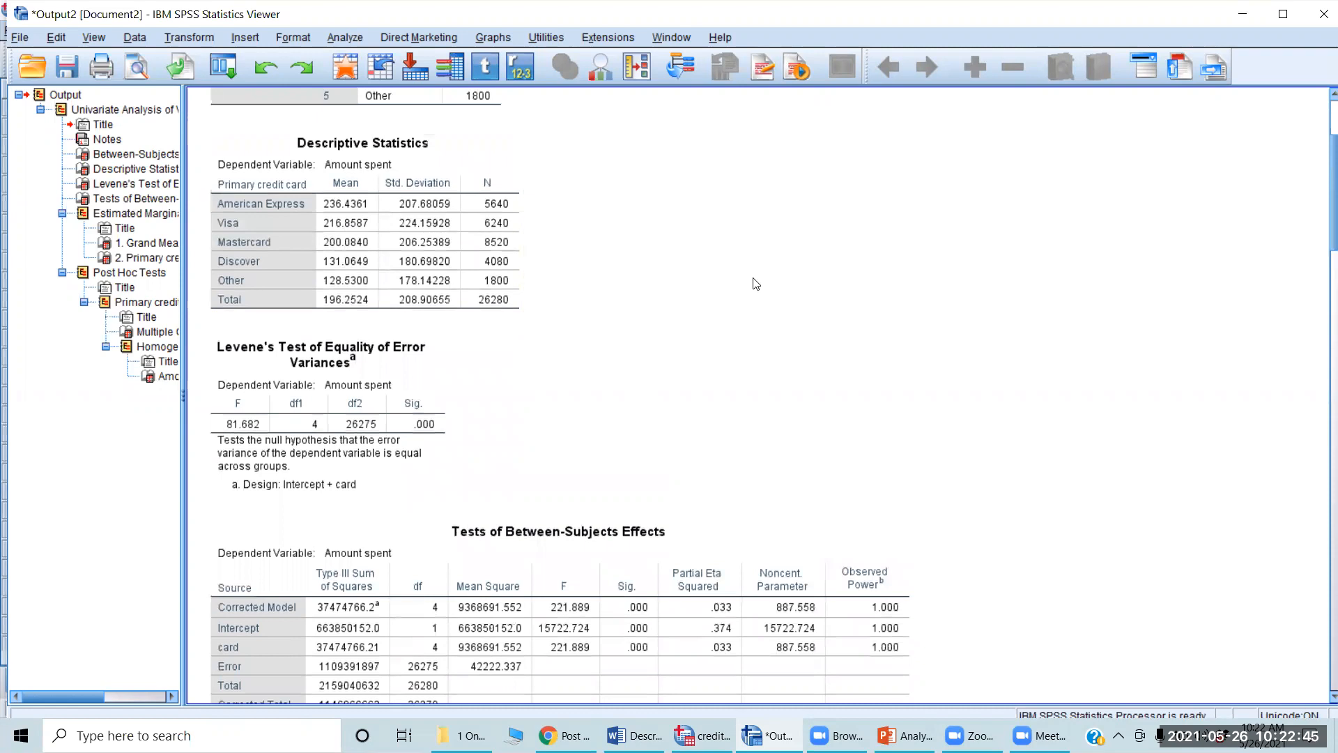
Step: Examine Levene's test of equality of error variances and the between-subjects effects, including significance, partial eta squared and observed power
scroll(810, 320, down, 1)
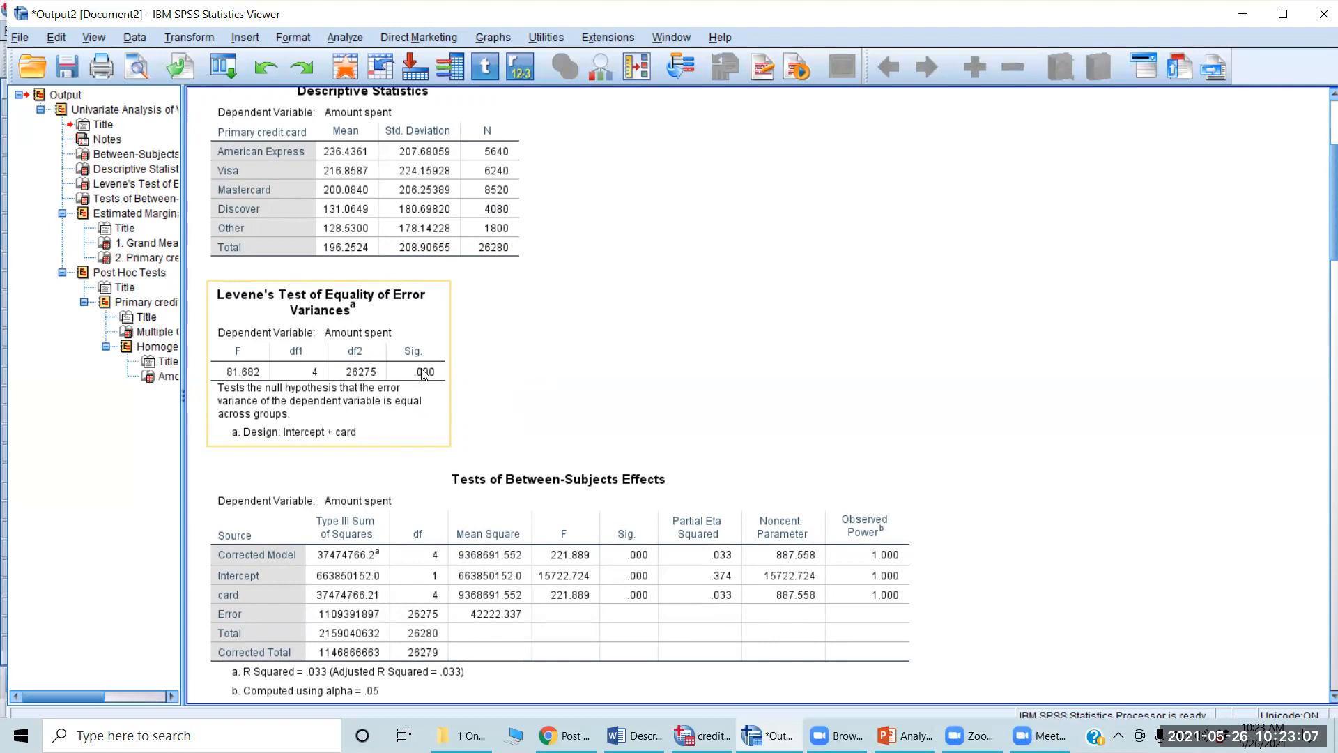
click(557, 360)
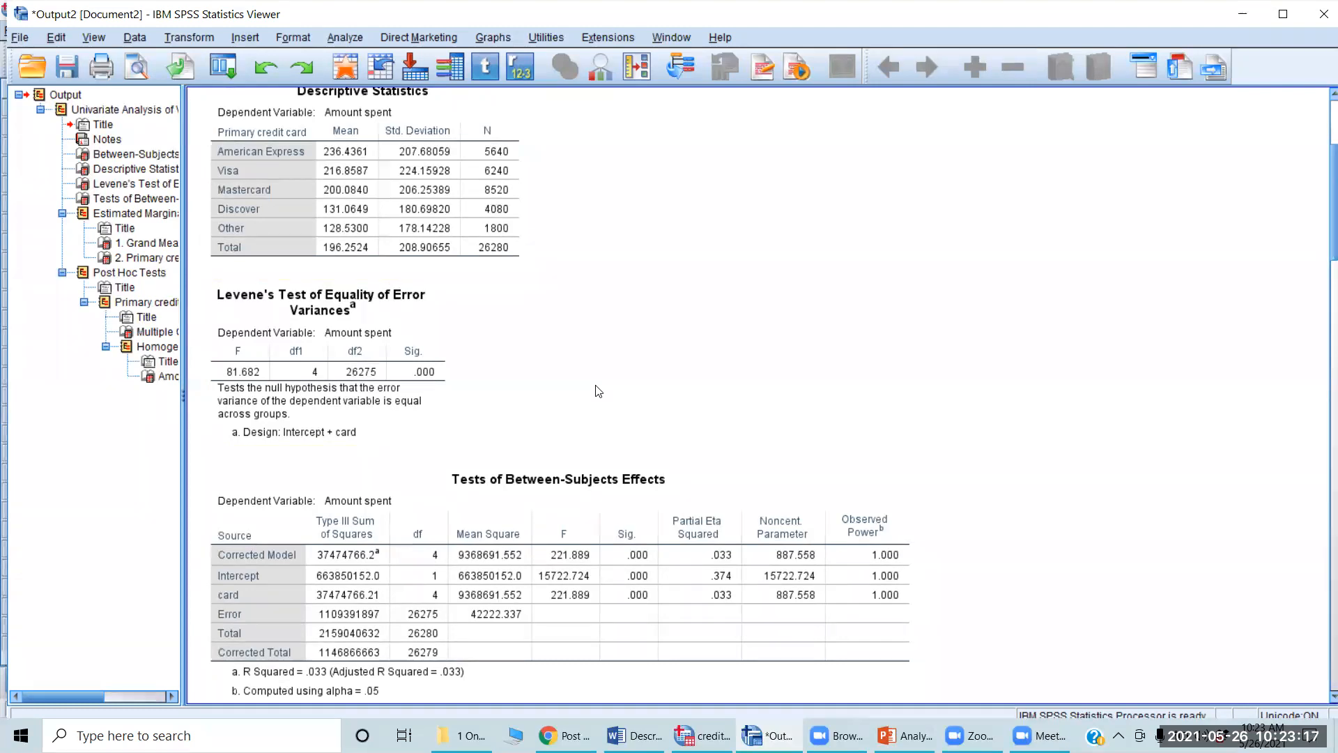
scroll(598, 391, down, 3)
click(598, 391)
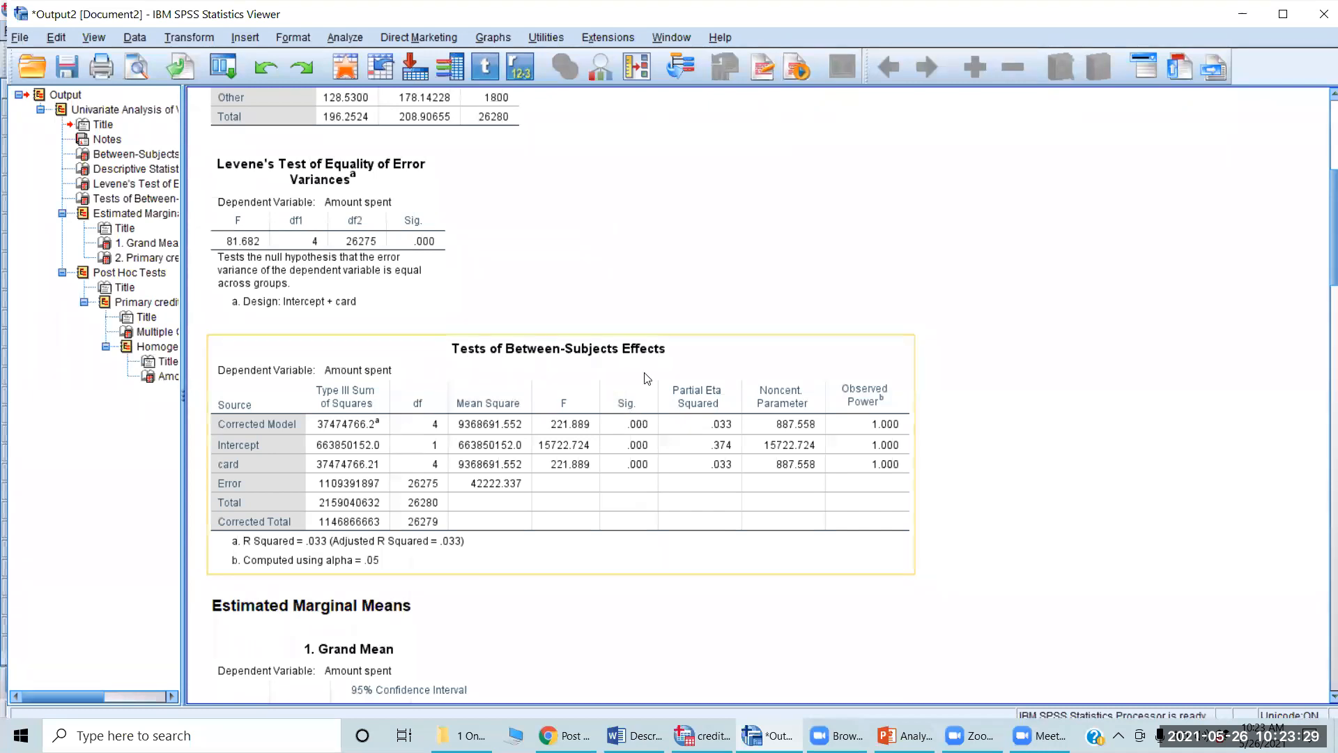
scroll(648, 379, down, 3)
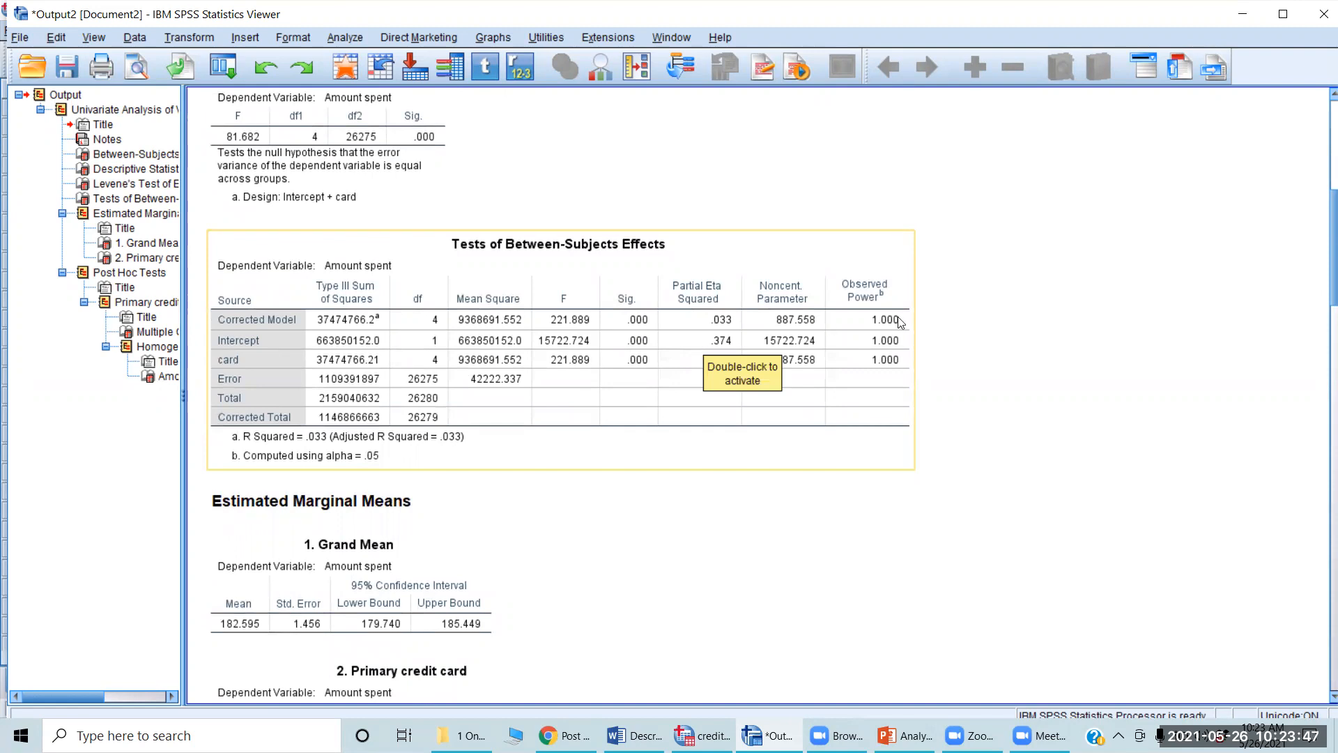
click(1014, 324)
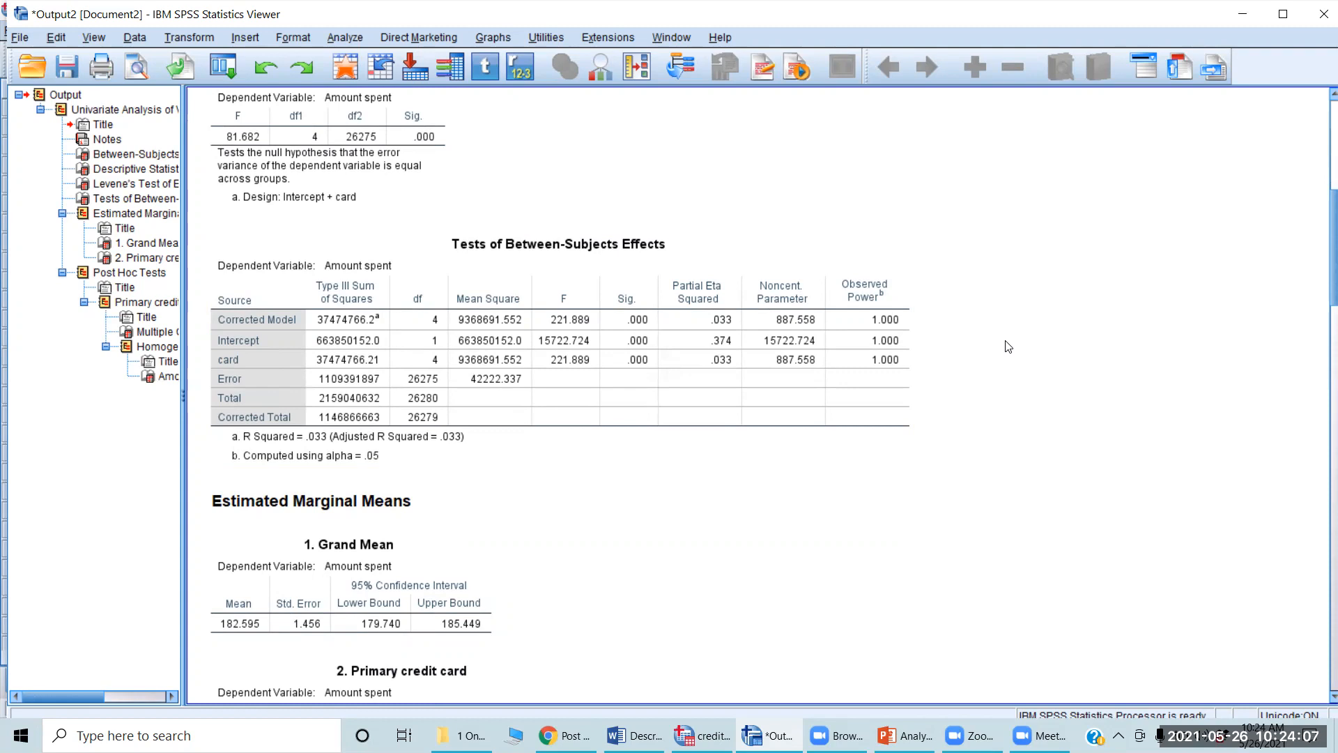
click(725, 399)
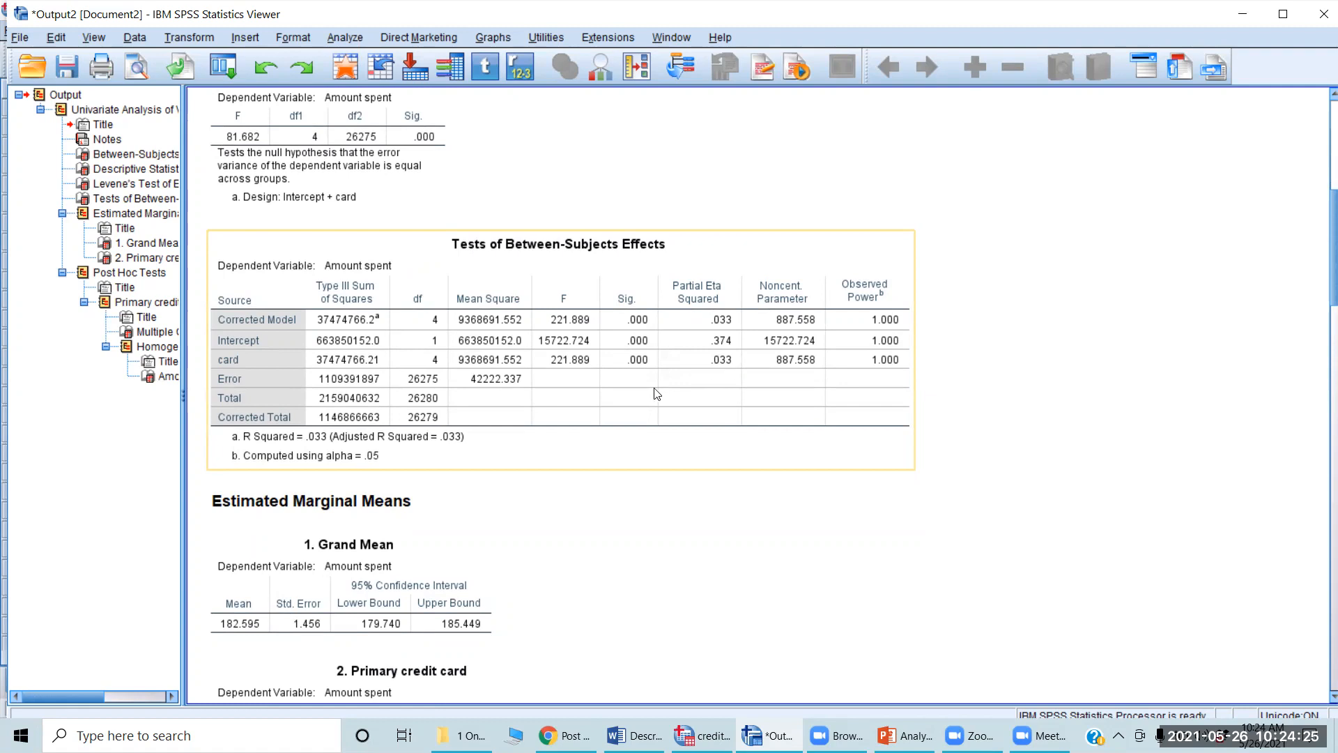
click(1011, 357)
Step: Examine the estimated marginal means in the Grand Mean and Primary credit card tables
scroll(1011, 358, down, 1)
scroll(1011, 357, down, 2)
click(264, 354)
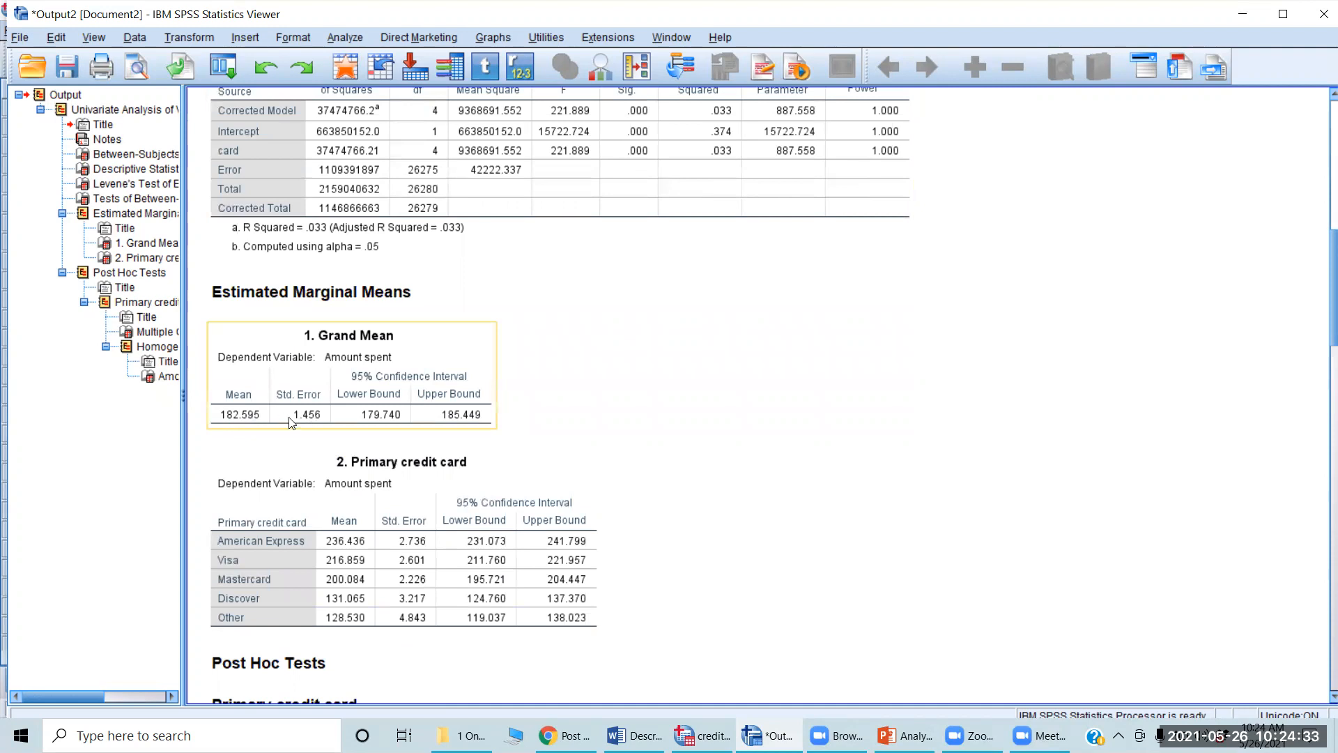
click(636, 422)
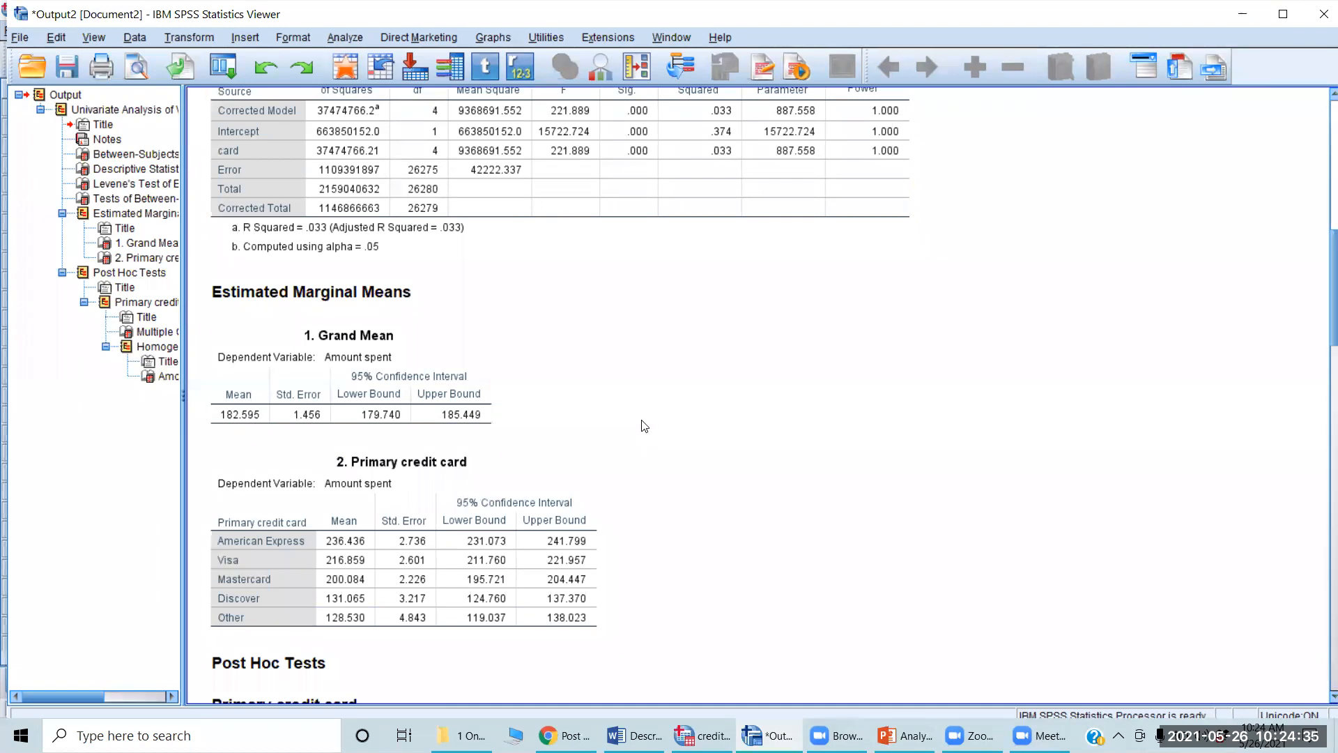
scroll(645, 426, down, 3)
click(250, 279)
click(232, 237)
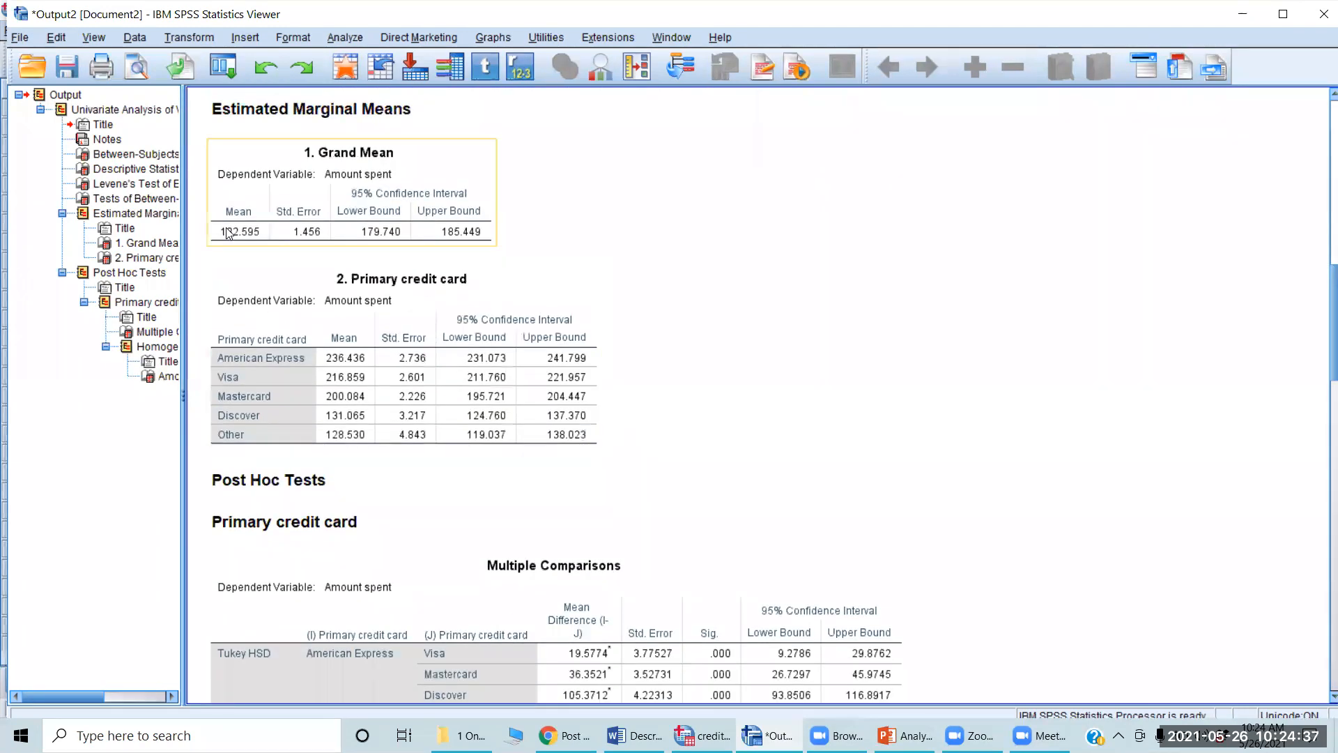
click(296, 283)
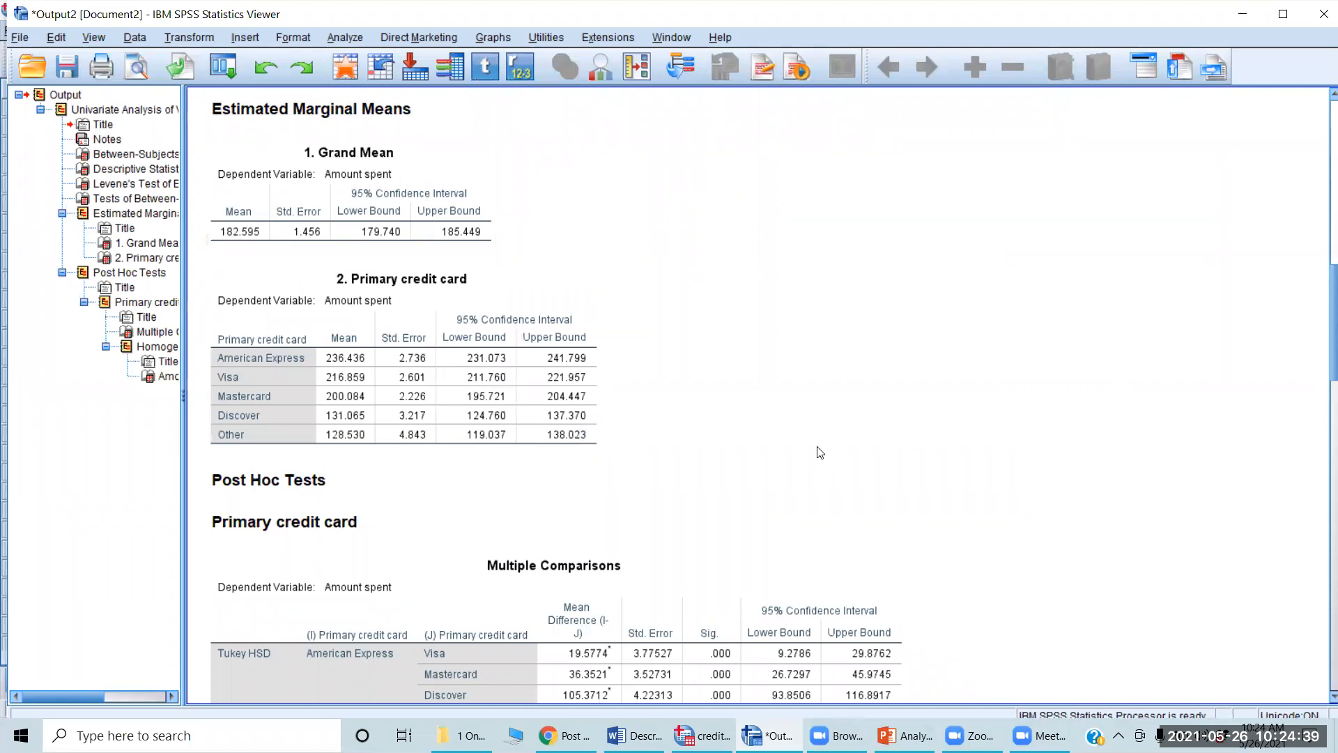
scroll(818, 386, down, 2)
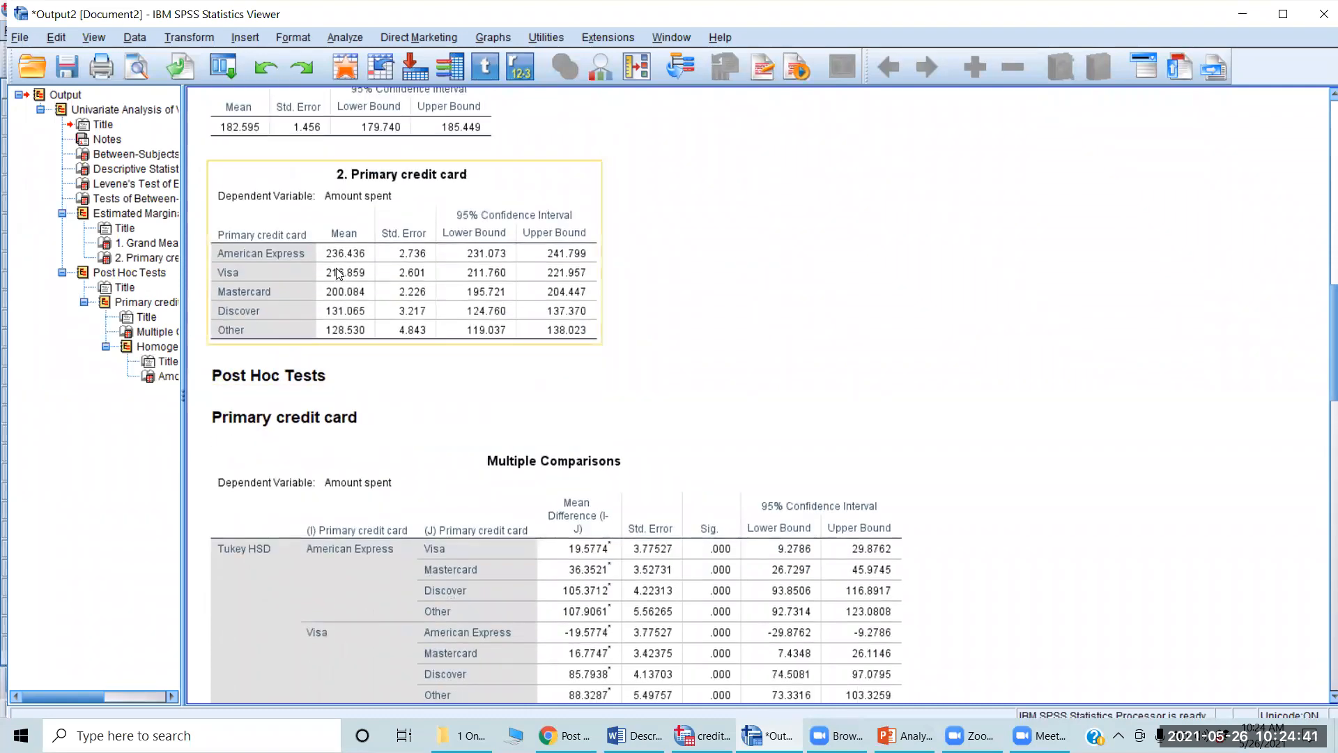
click(328, 391)
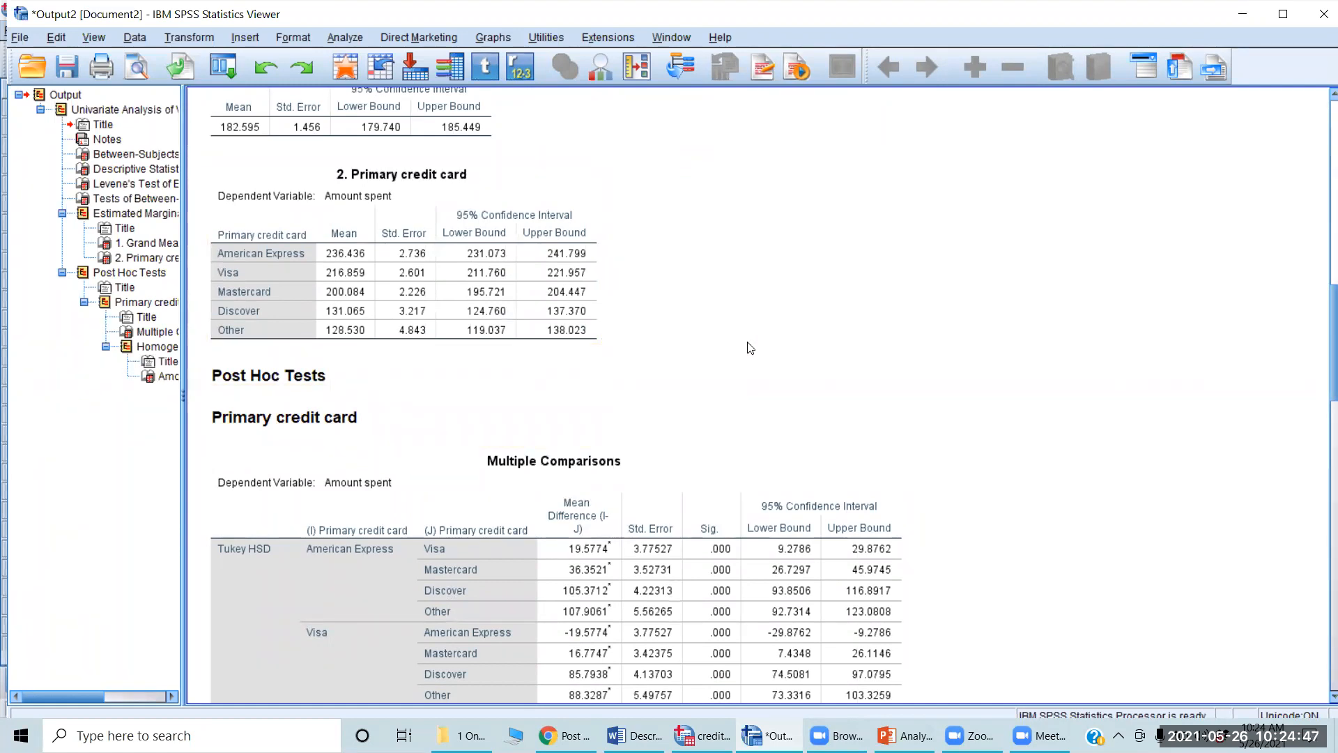
Step: Review the Multiple Comparisons table for the Tukey HSD, Tamhane and Games-Howell tests, then return to the start of the output
key(Down)
key(Down)
key(Down)
scroll(750, 348, down, 2)
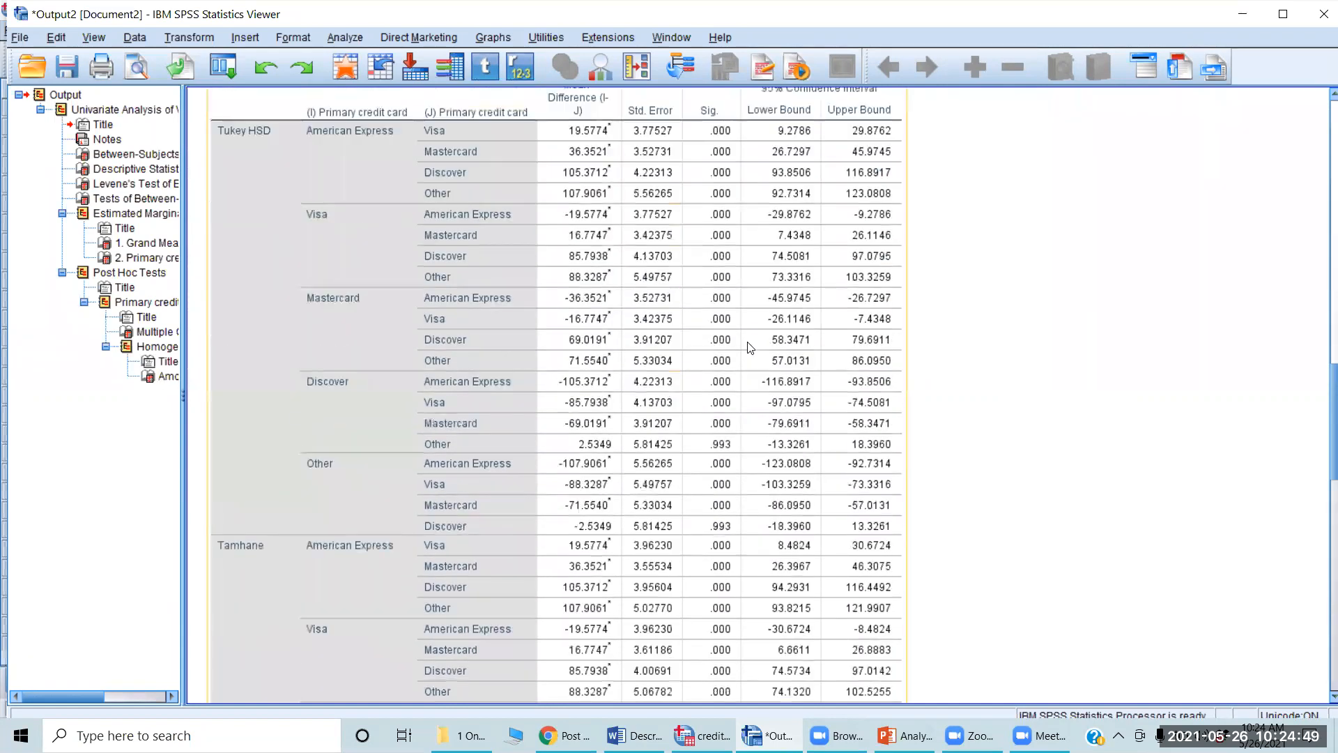
scroll(750, 348, down, 7)
scroll(750, 348, down, 5)
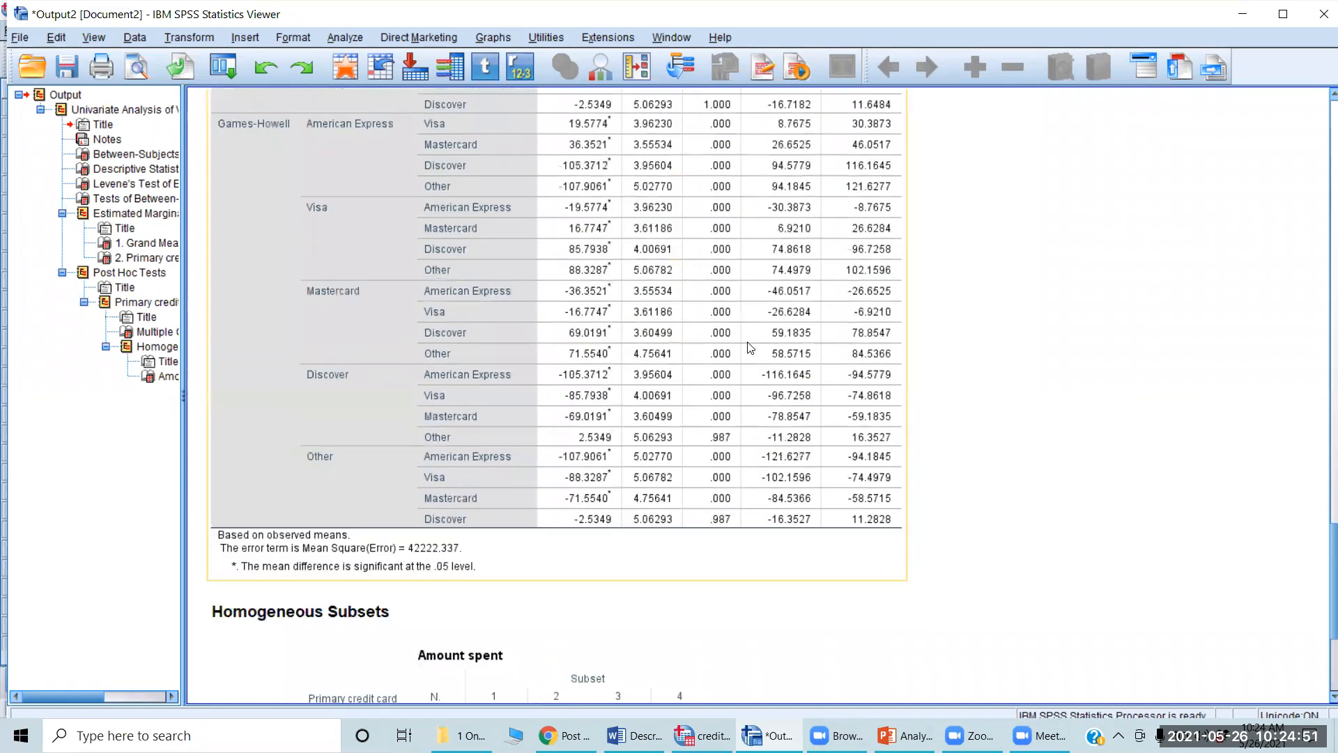
scroll(750, 348, up, 12)
scroll(750, 348, up, 1)
scroll(750, 348, down, 8)
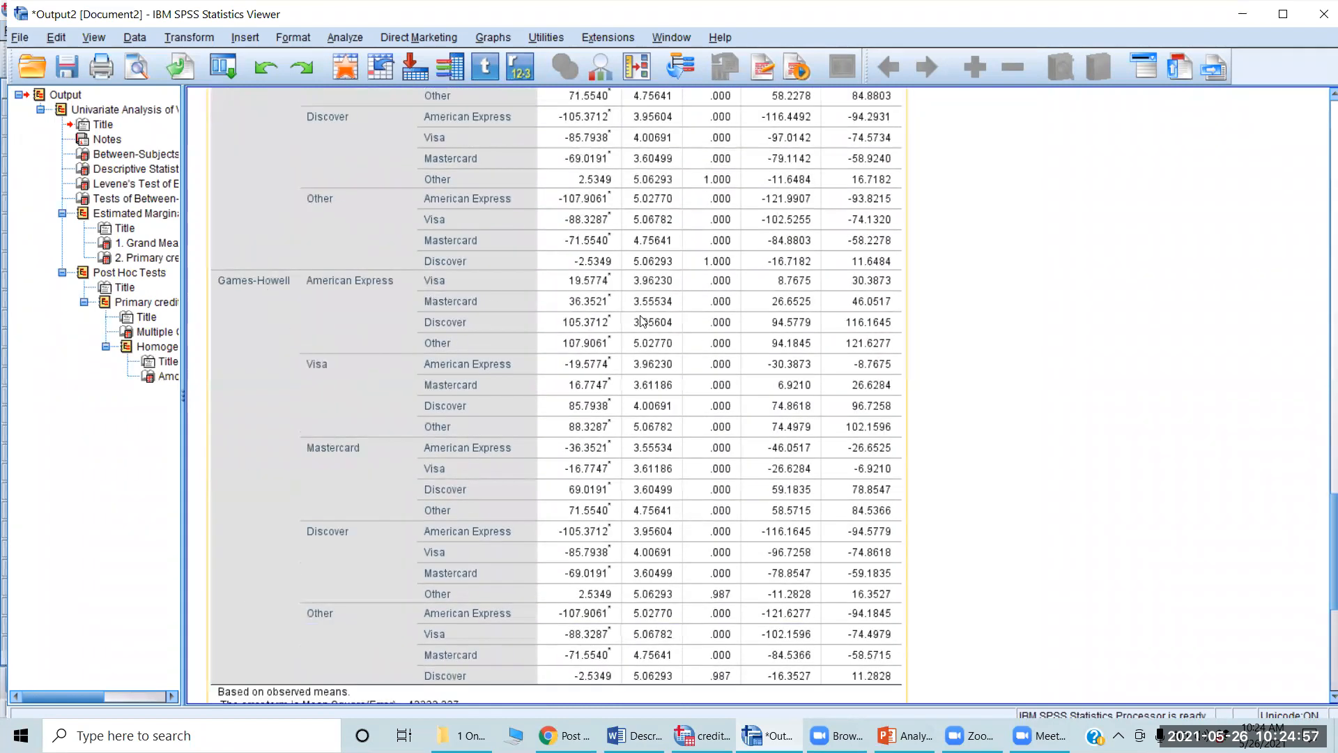
scroll(642, 320, down, 6)
scroll(640, 146, up, 15)
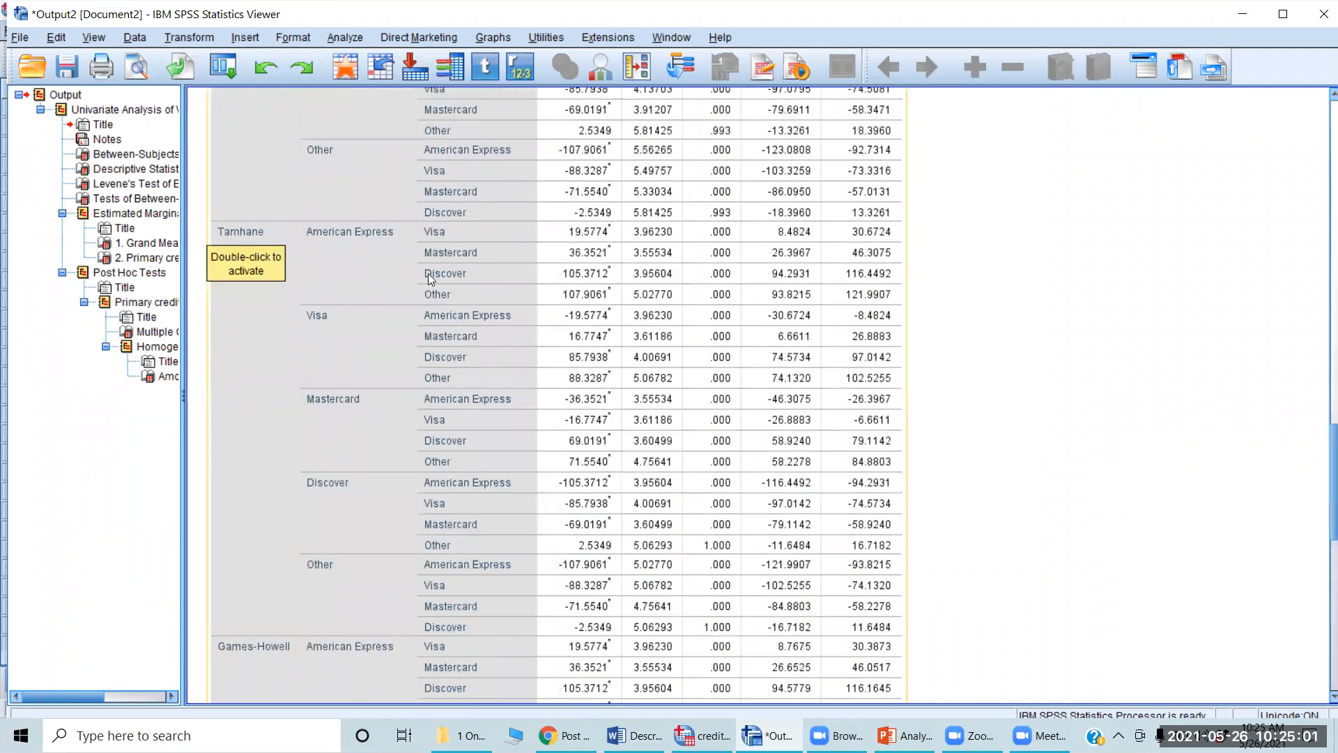
scroll(428, 273, up, 10)
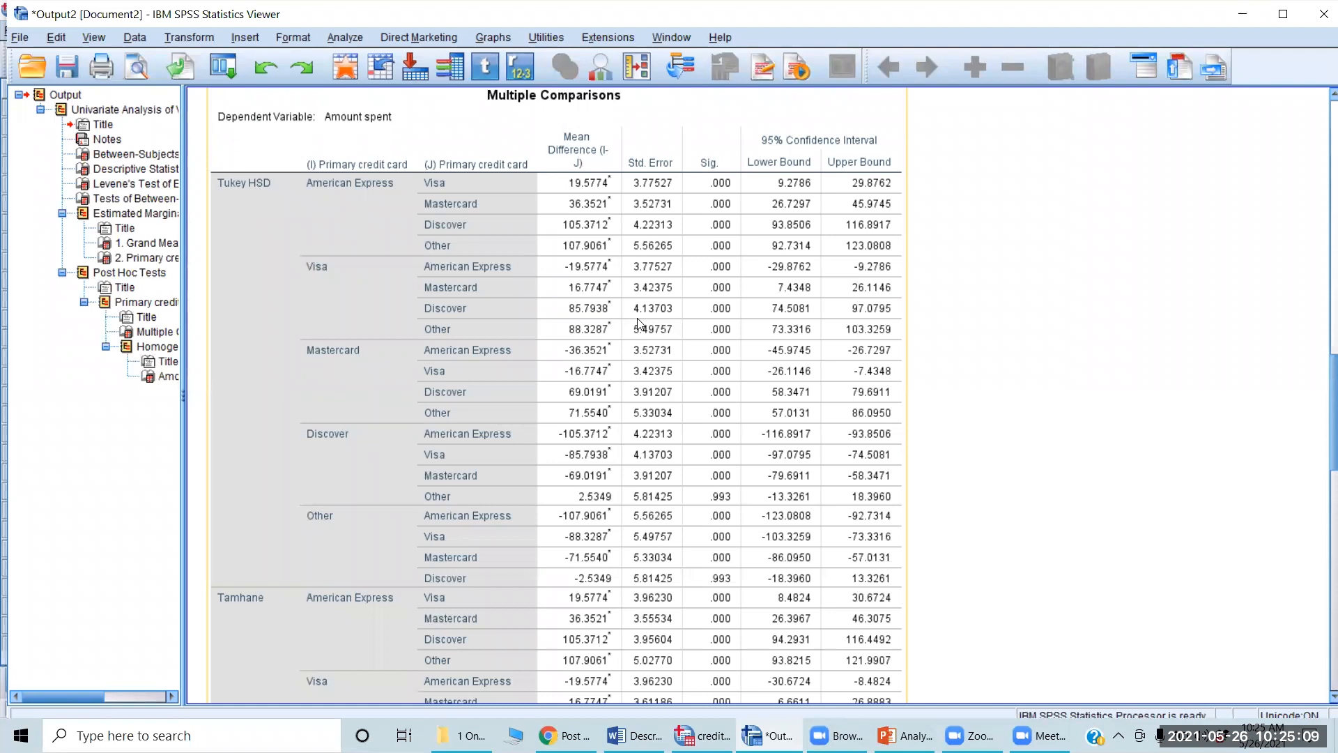
scroll(637, 322, up, 15)
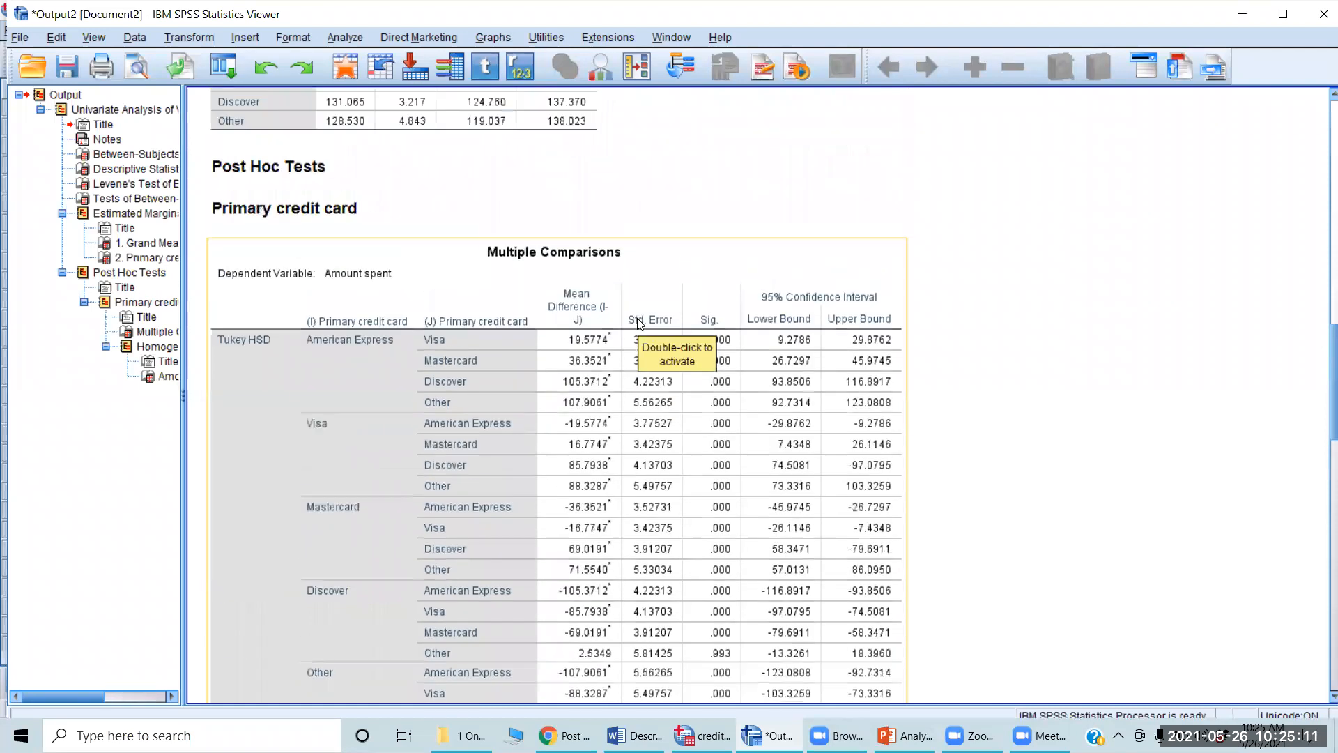
scroll(638, 323, up, 1)
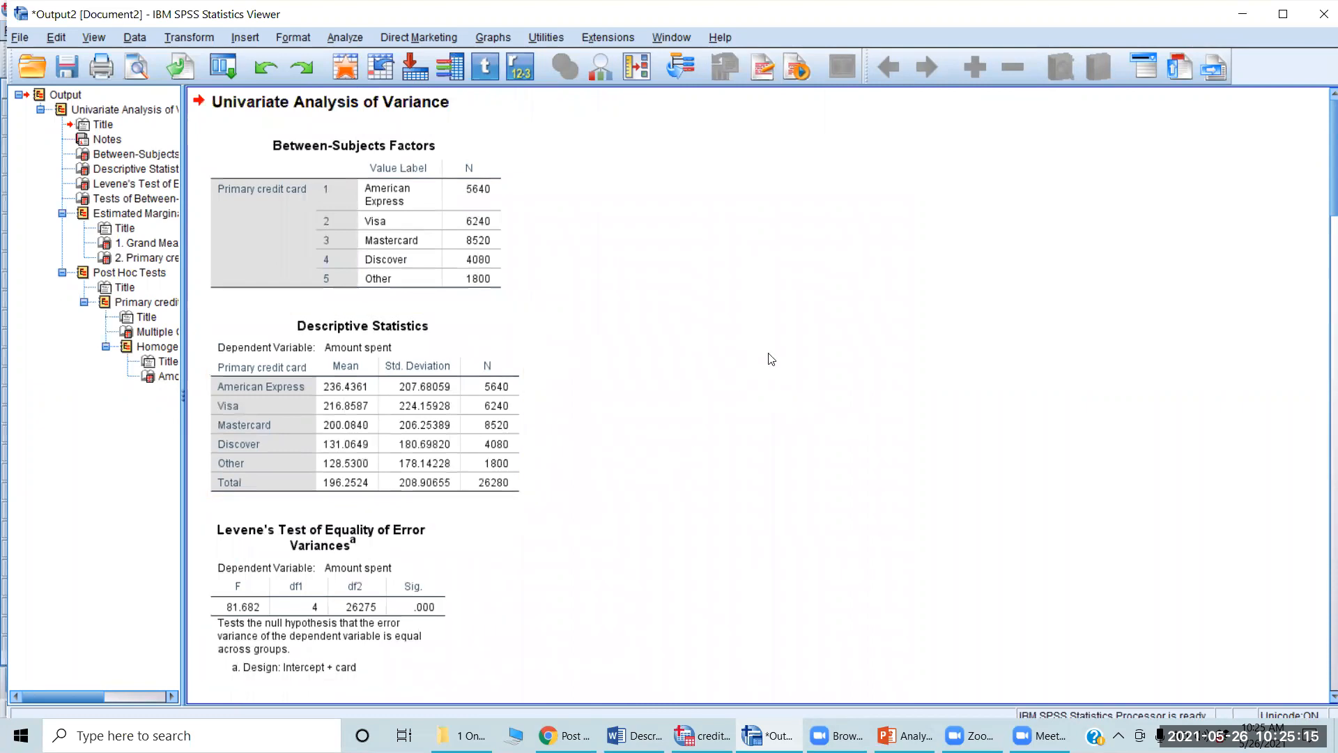
Step: Collapse the entire Output outline to hide the univariate analysis results
click(222, 64)
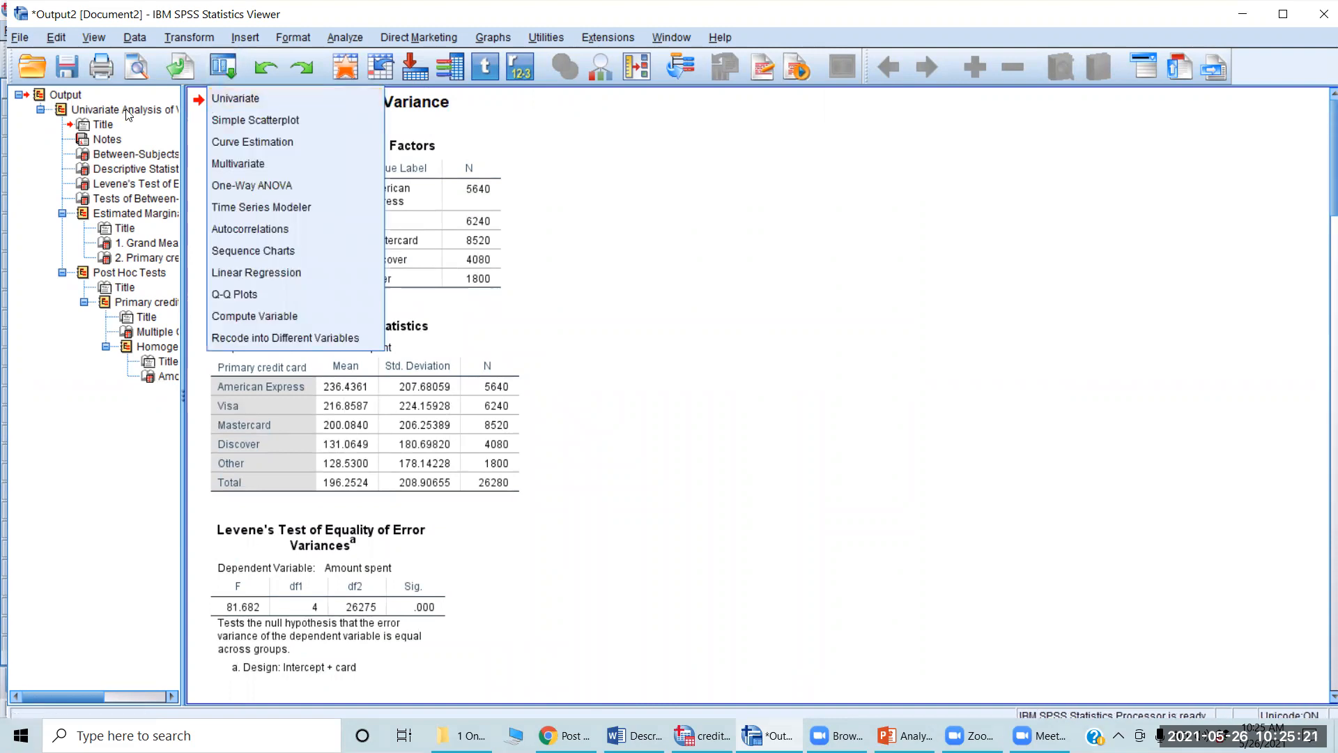
click(607, 249)
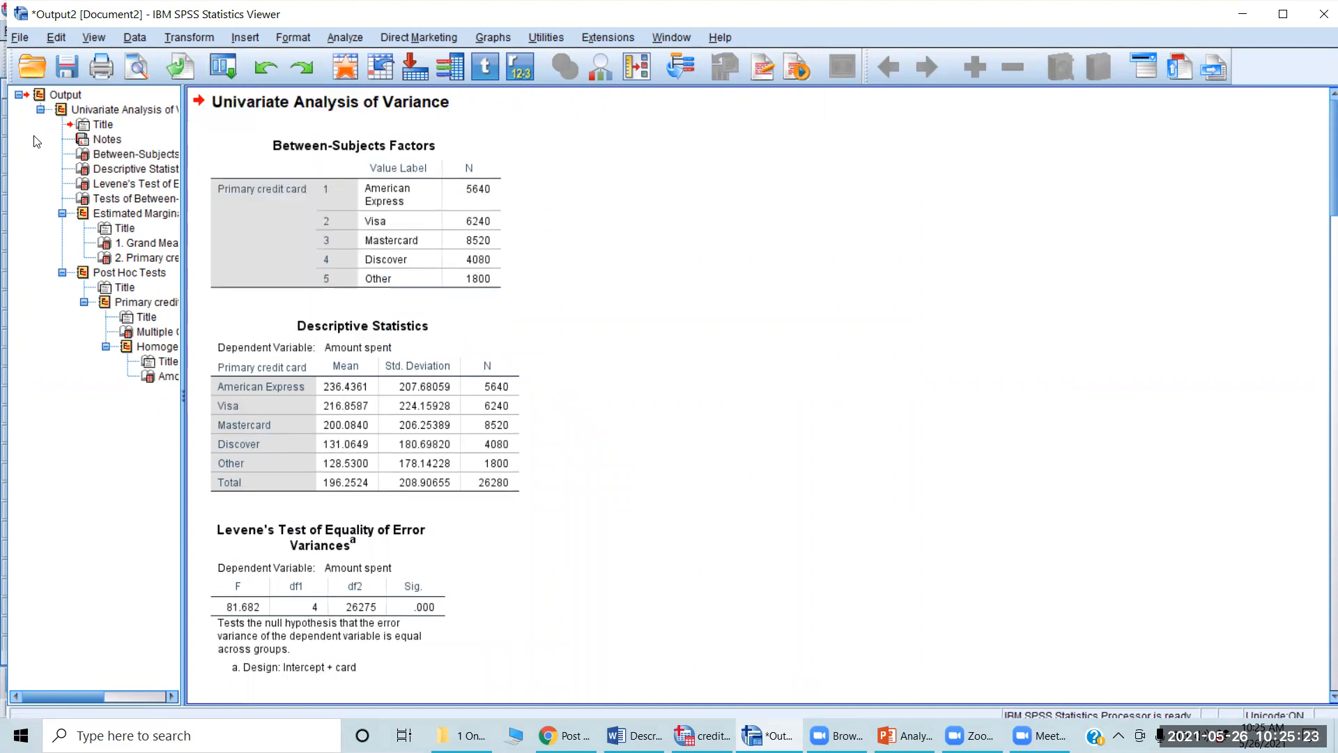
click(20, 96)
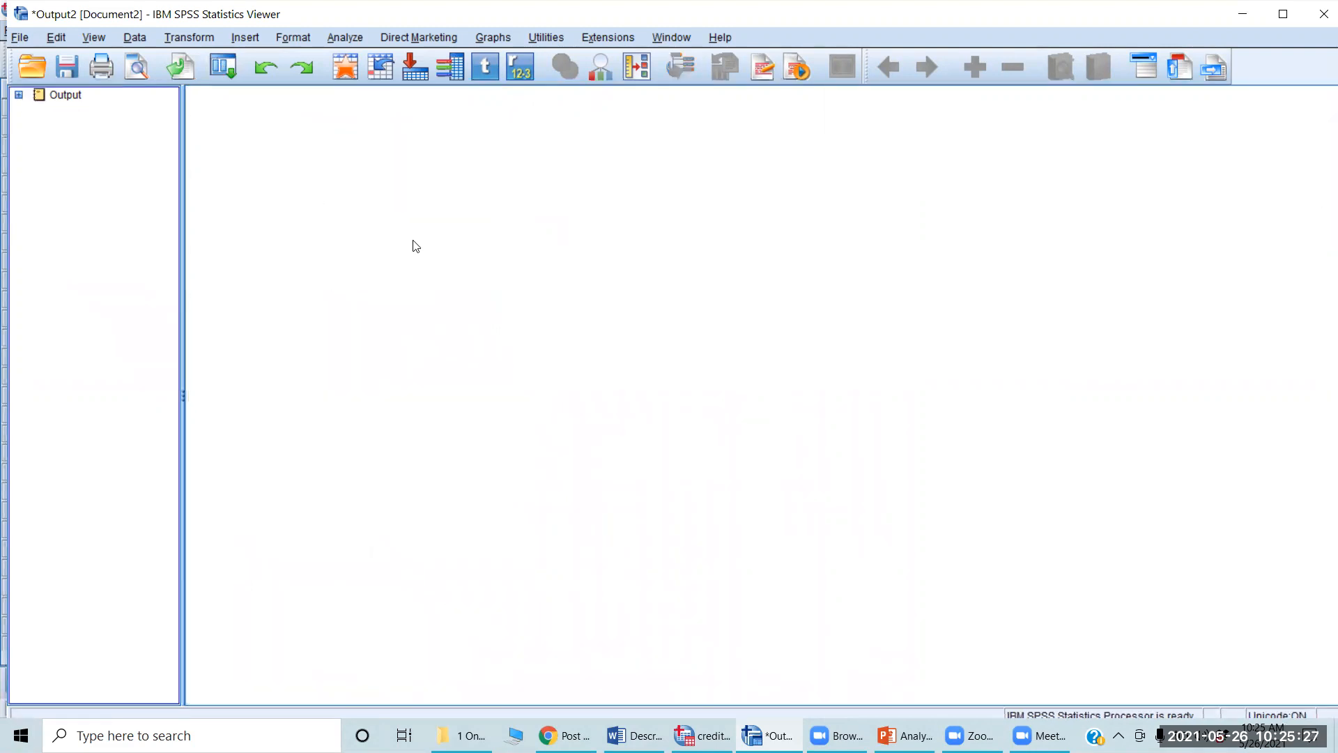
Step: Recall the Univariate analysis setup and add items as a covariate, keeping spent as dependent variable and card as fixed factor
click(222, 68)
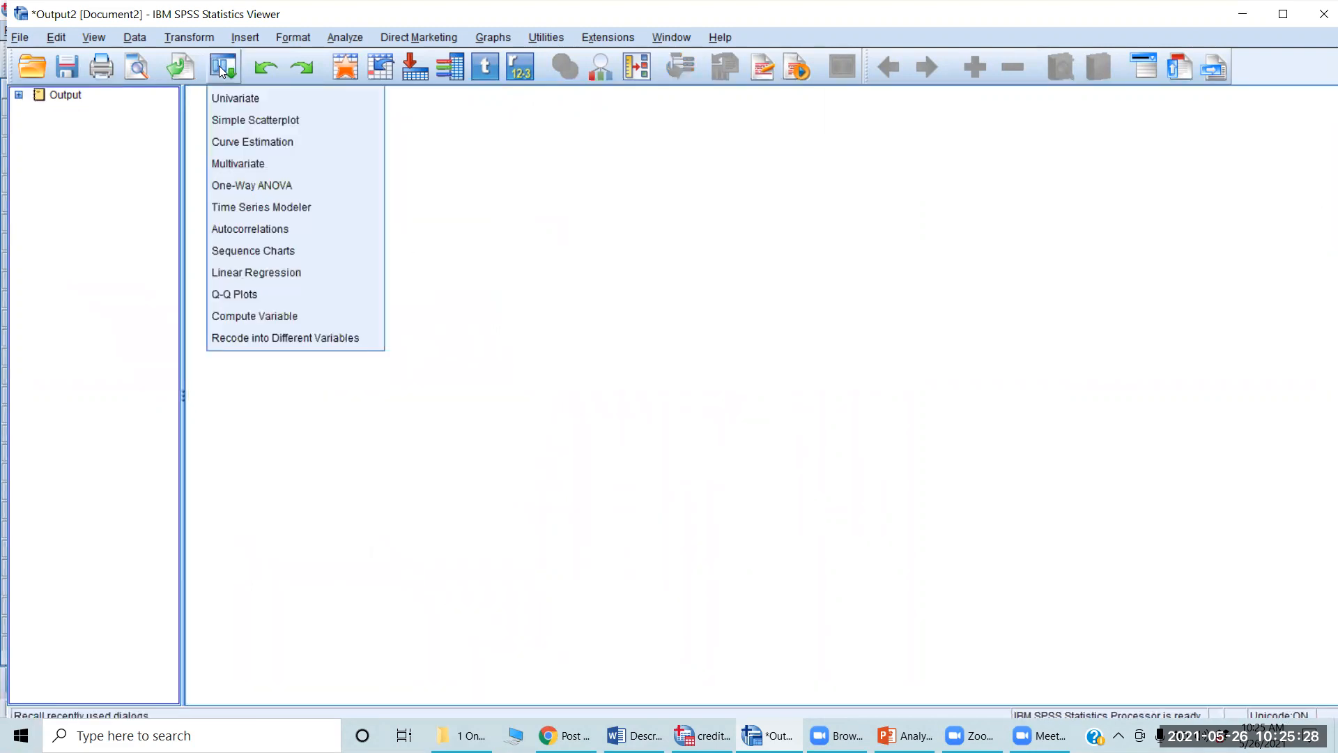
click(275, 100)
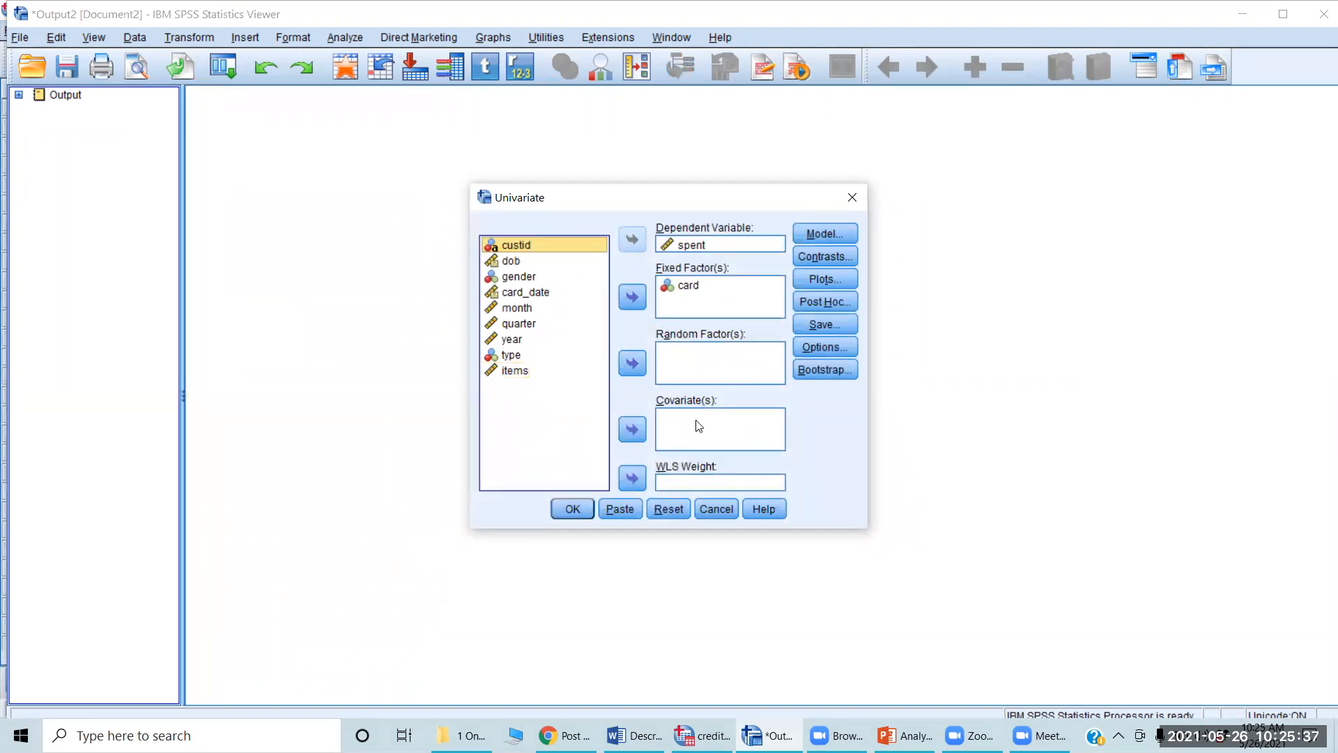
click(513, 372)
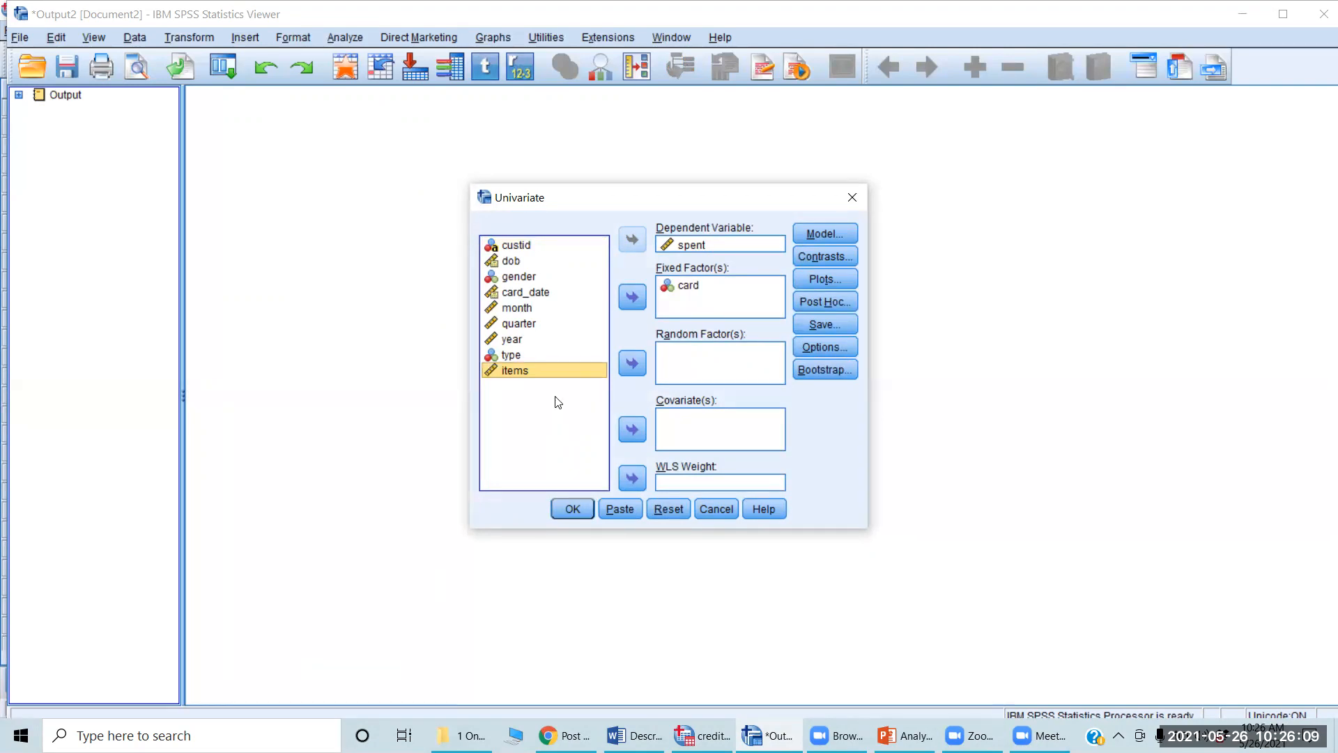
click(632, 431)
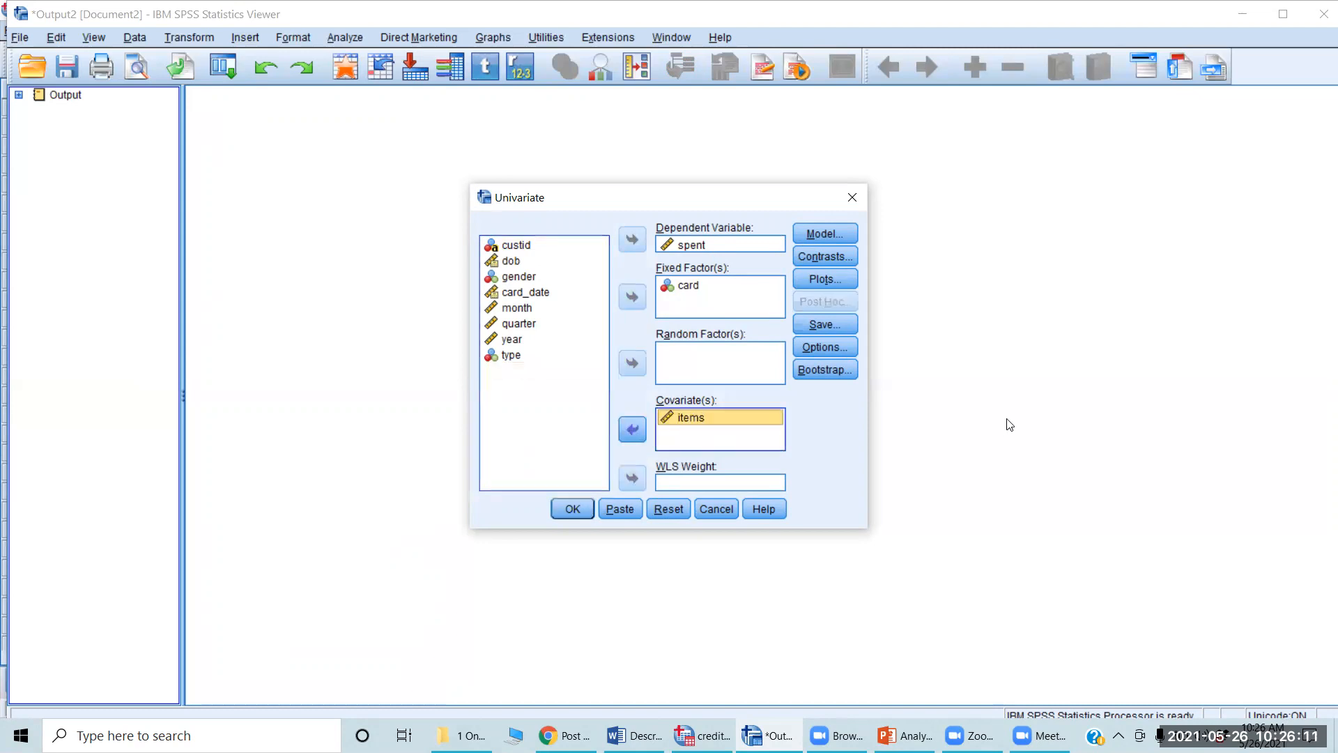